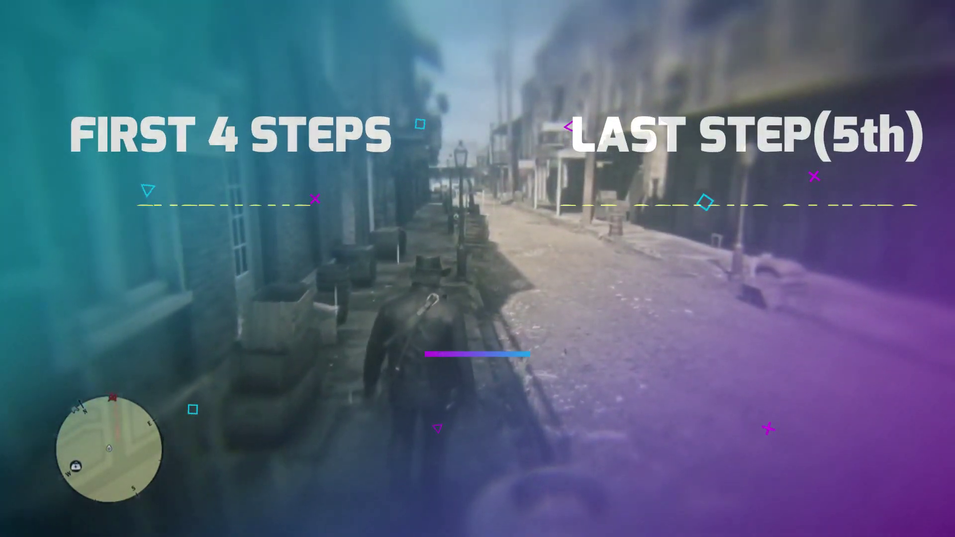
Step: Open Command Prompt by searching 'cmd' from the taskbar
key("w")
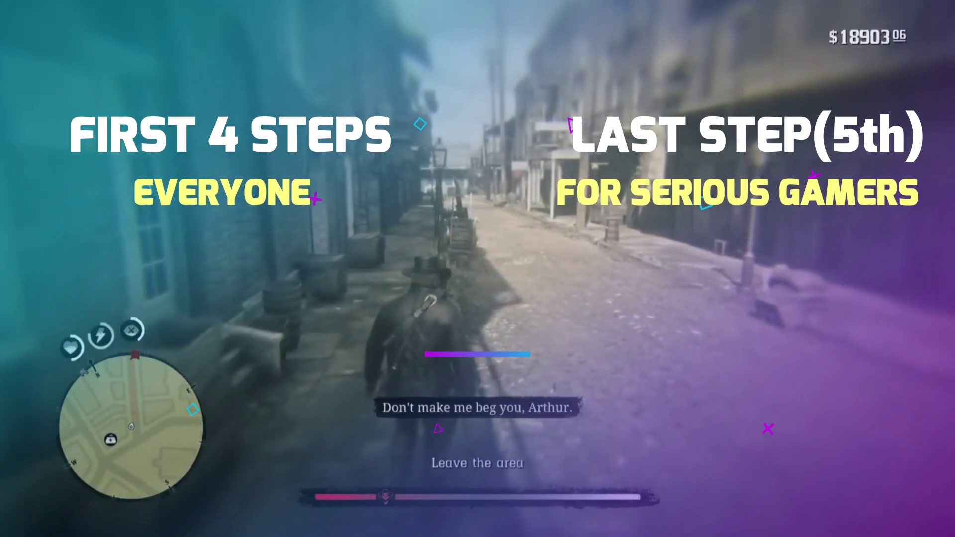
key("w")
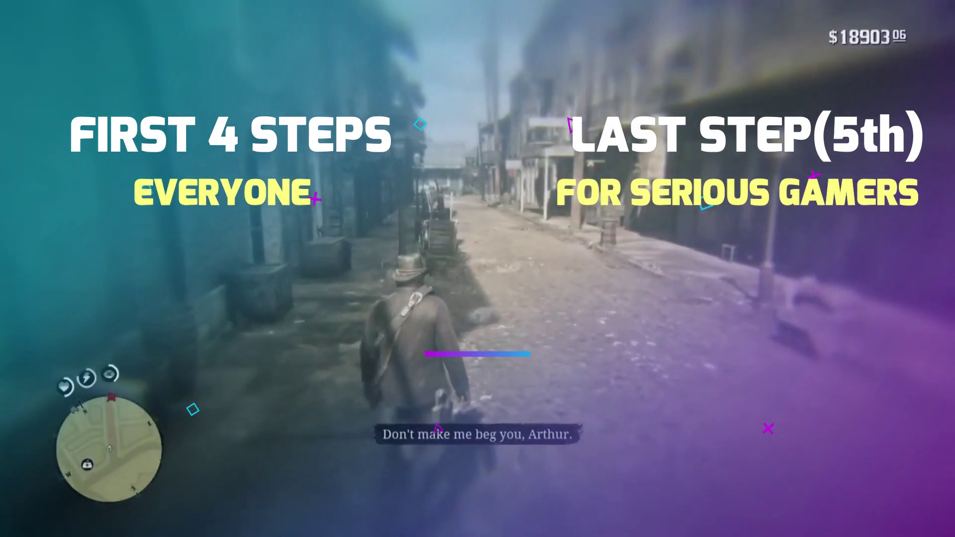
key("w")
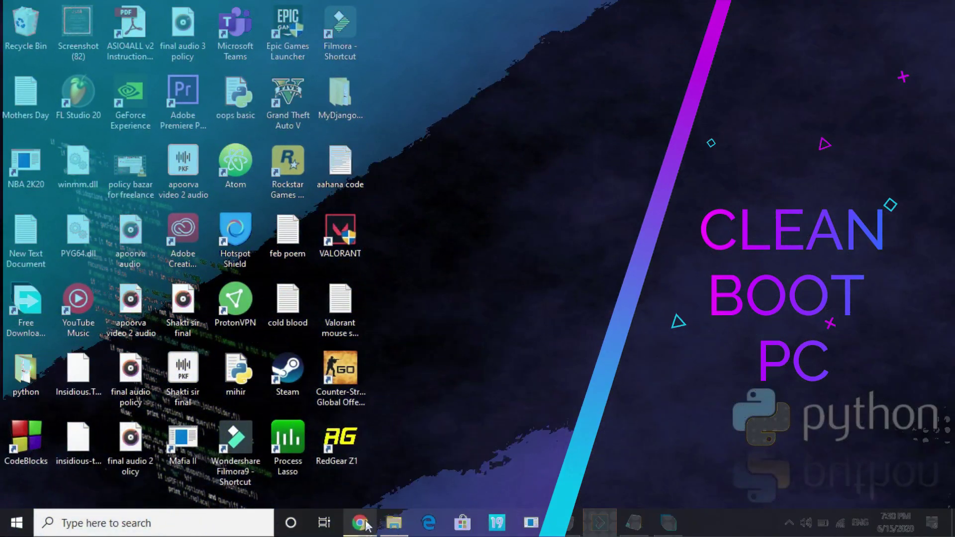
left_click(361, 522)
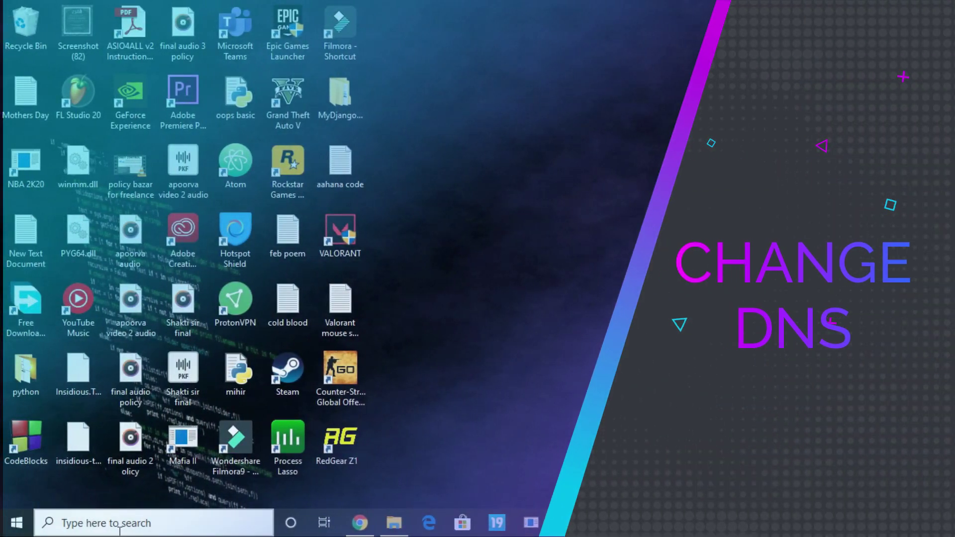
left_click(115, 528)
type("cmd")
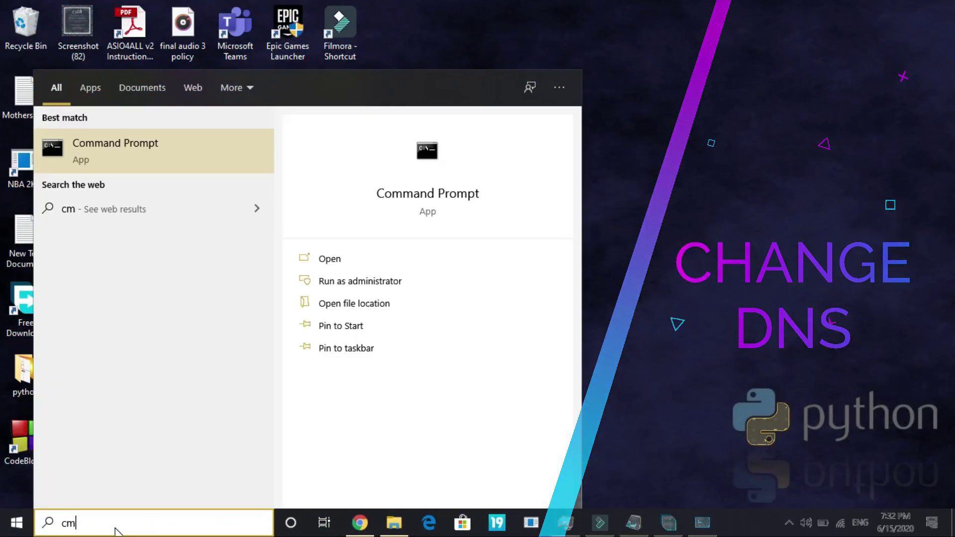
left_click(104, 144)
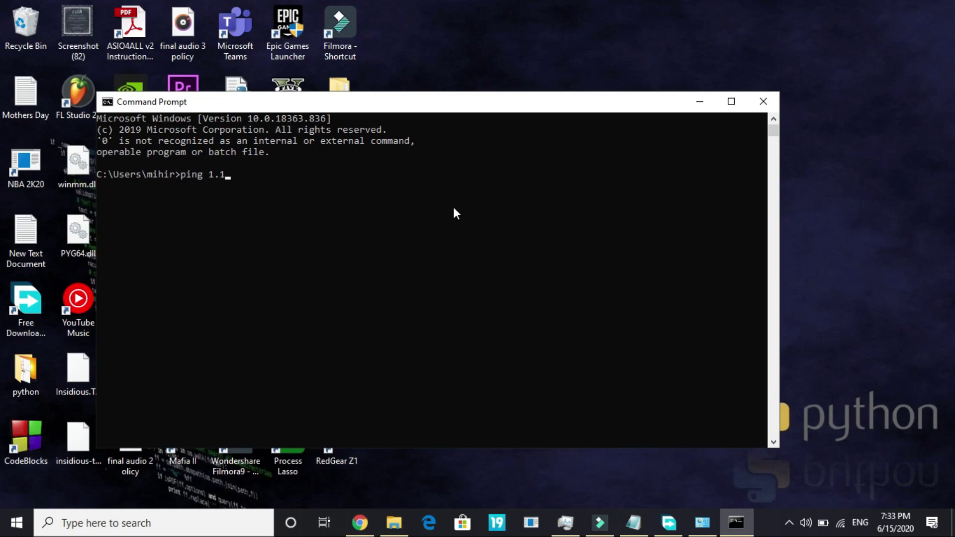
Step: Ping 1.1.1.1 and mark its 9ms average latency
type("ping 1.1.1.1")
key("Return")
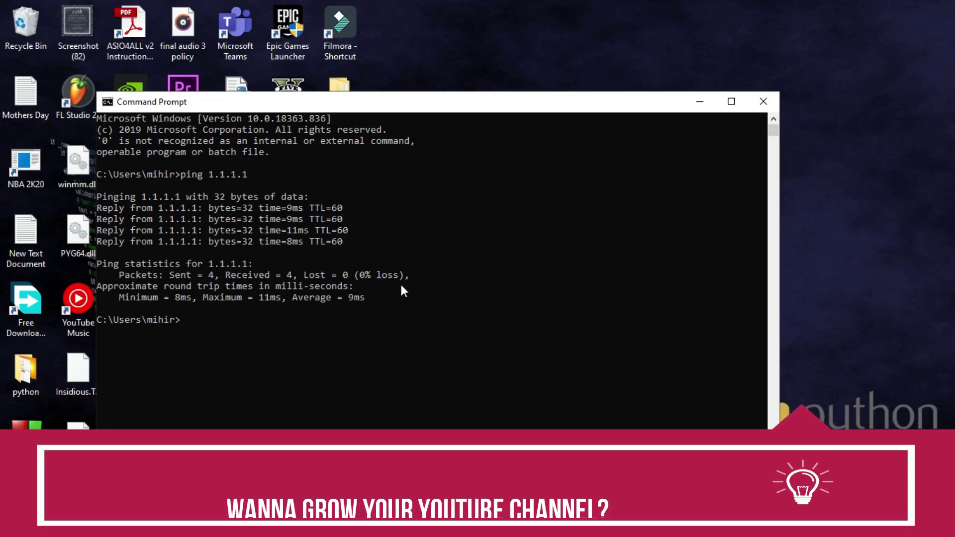
left_click_drag(342, 300, 421, 297)
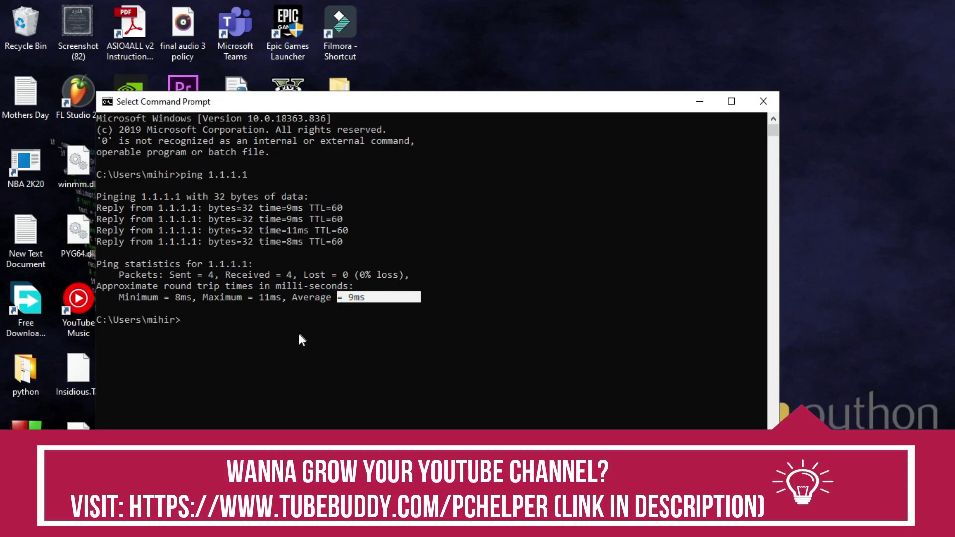
left_click(204, 326)
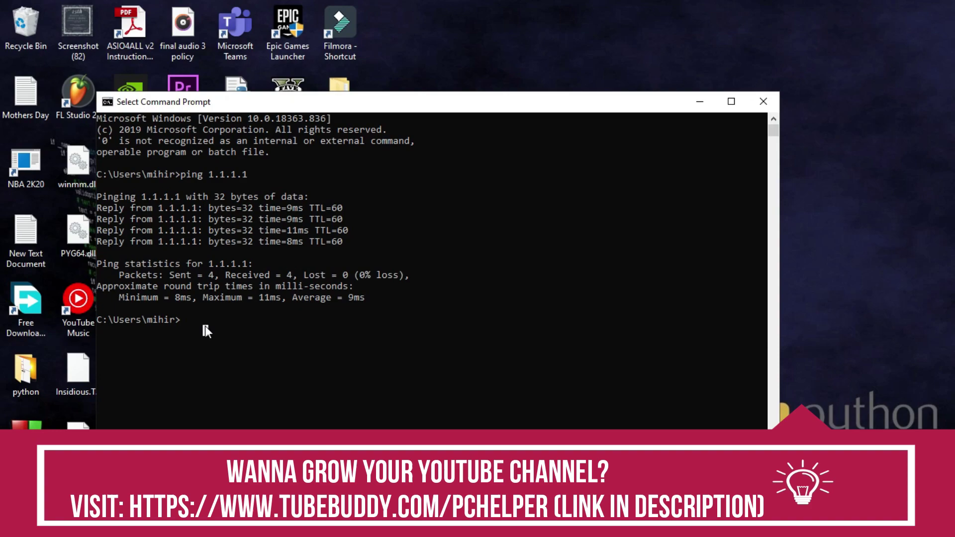
Step: Ping 8.8.8.8 and compare its 26ms average against 1.1.1.1's 9ms
type("ping 8")
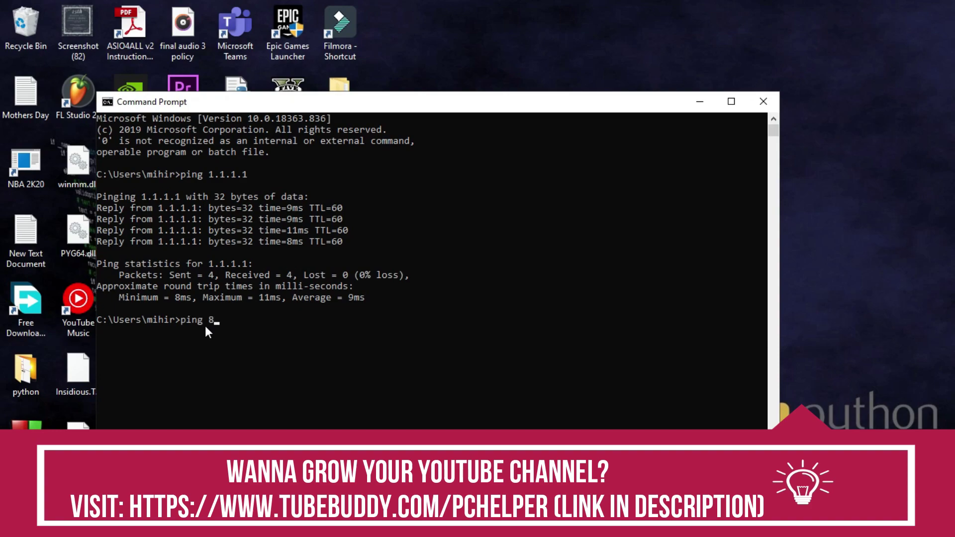
type(".8.8.8")
key("Return")
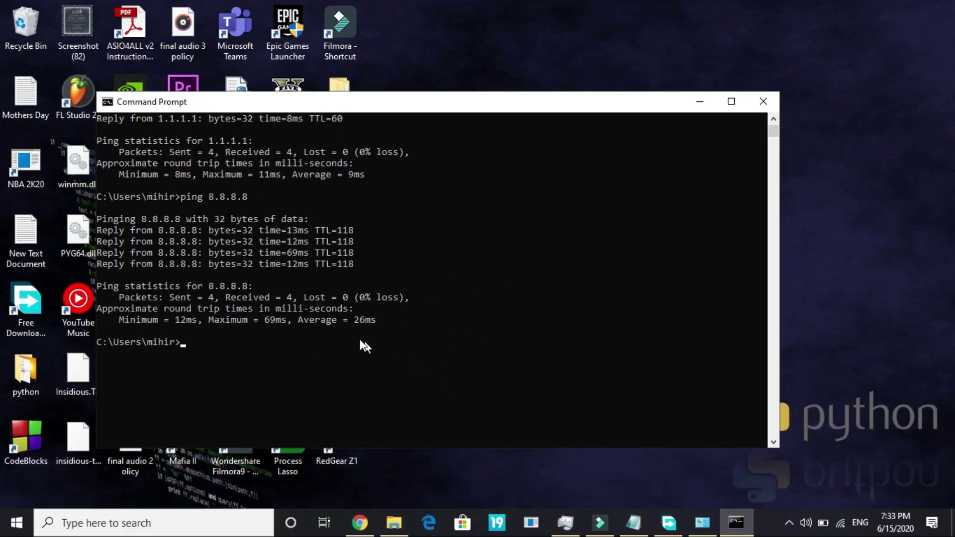
left_click(352, 191)
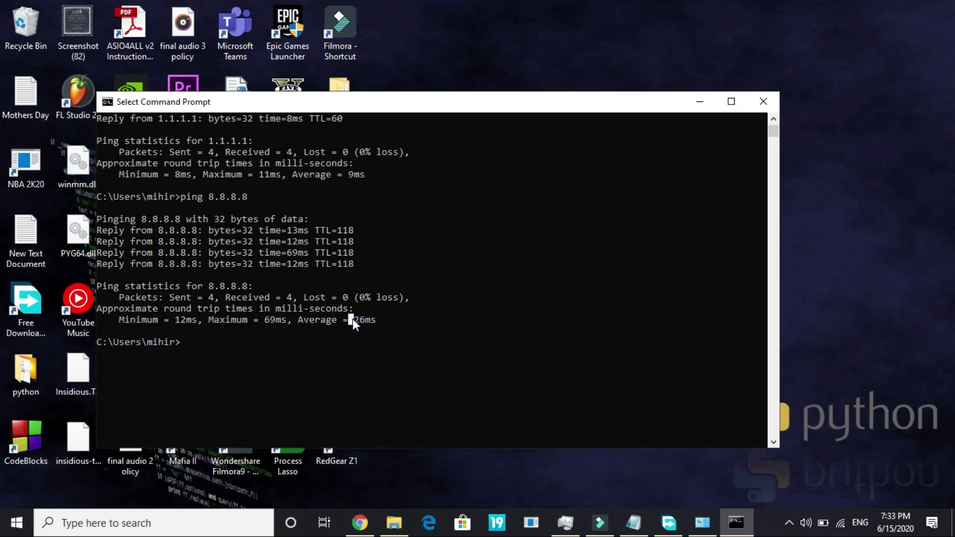
left_click(213, 203)
double_click(203, 141)
Step: Open View network connections by searching 'networ'
left_click(139, 530)
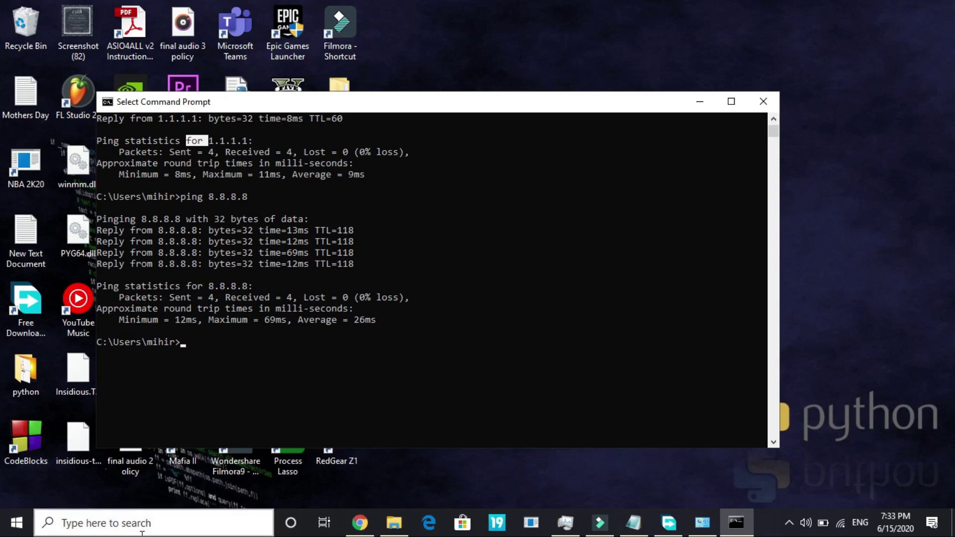
type("netw")
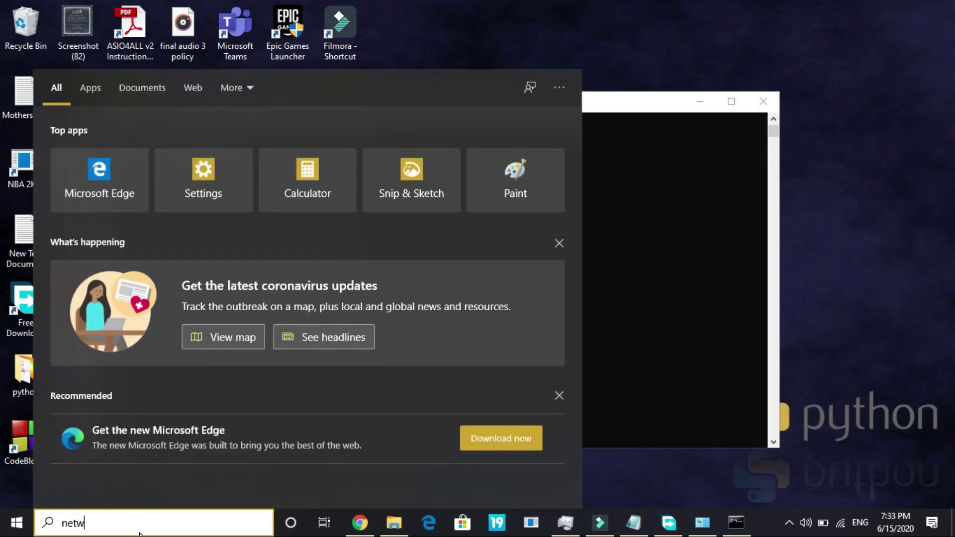
type("or")
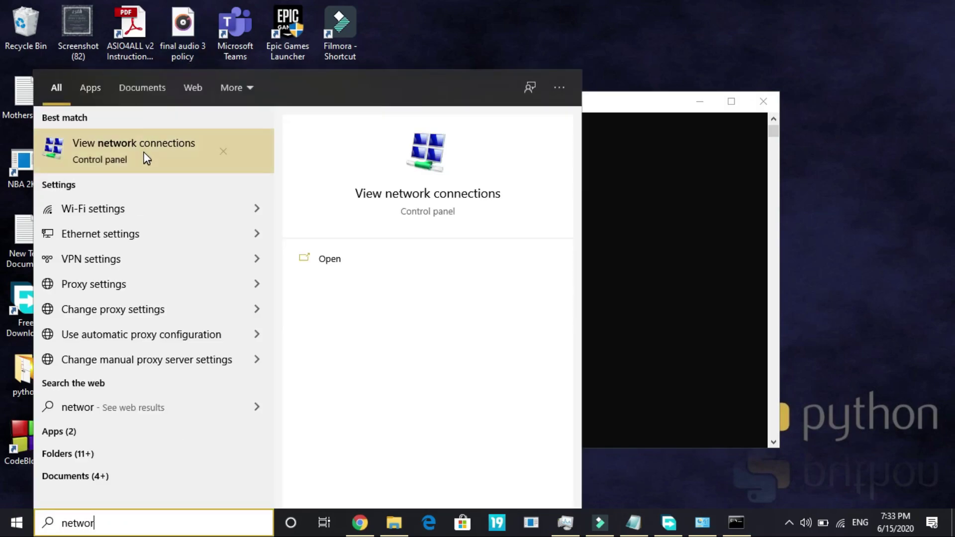
left_click(144, 152)
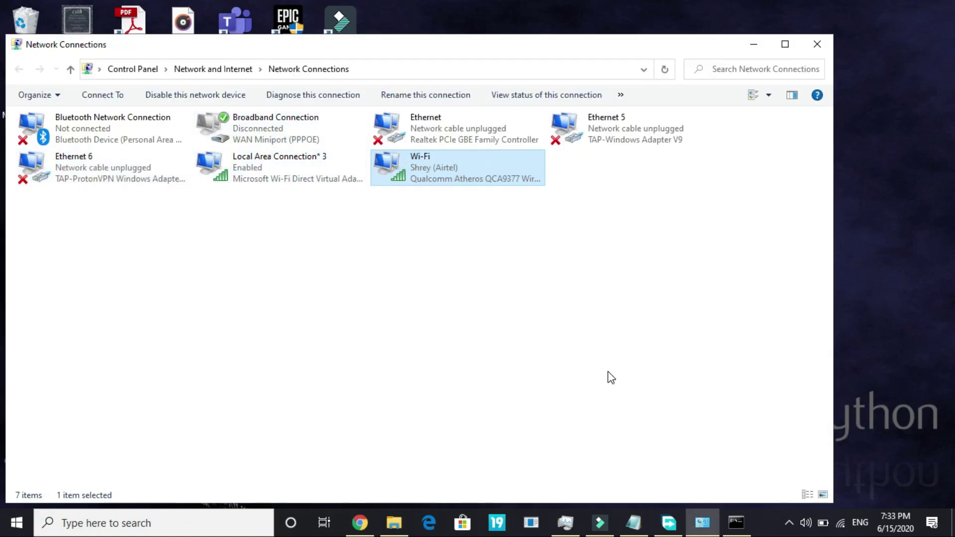
Step: Open the Wi-Fi adapter's IPv4 properties and select 'Use the following DNS server addresses'
double_click(425, 167)
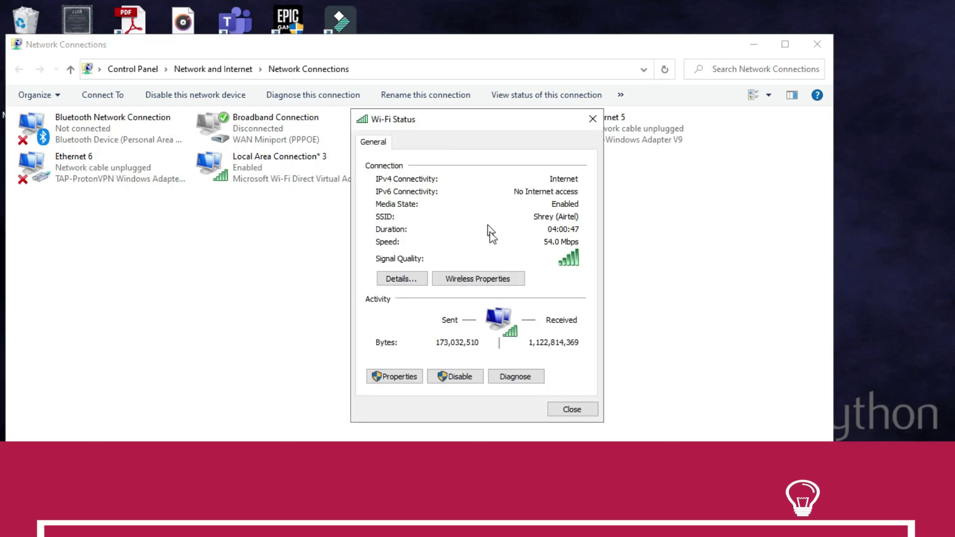
left_click(395, 376)
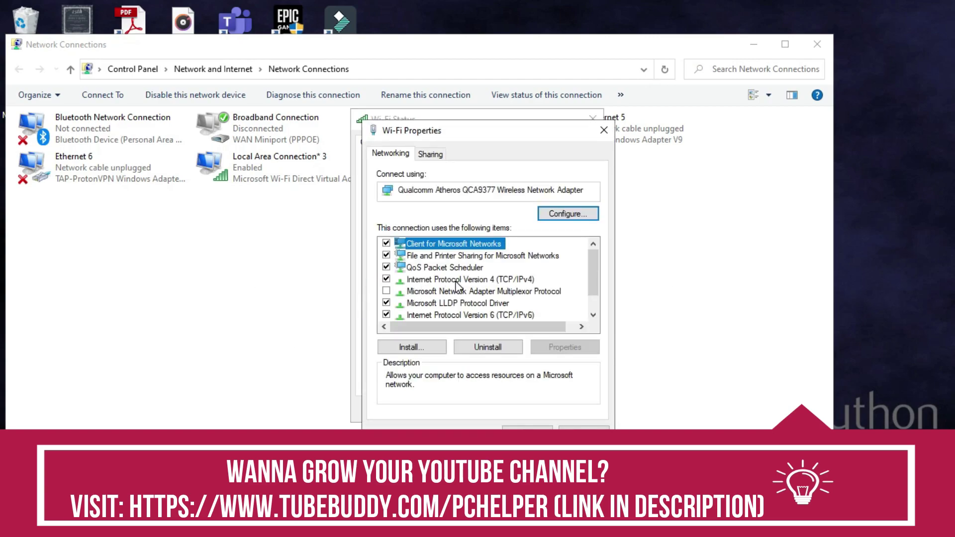
double_click(456, 280)
left_click(456, 285)
left_click(440, 270)
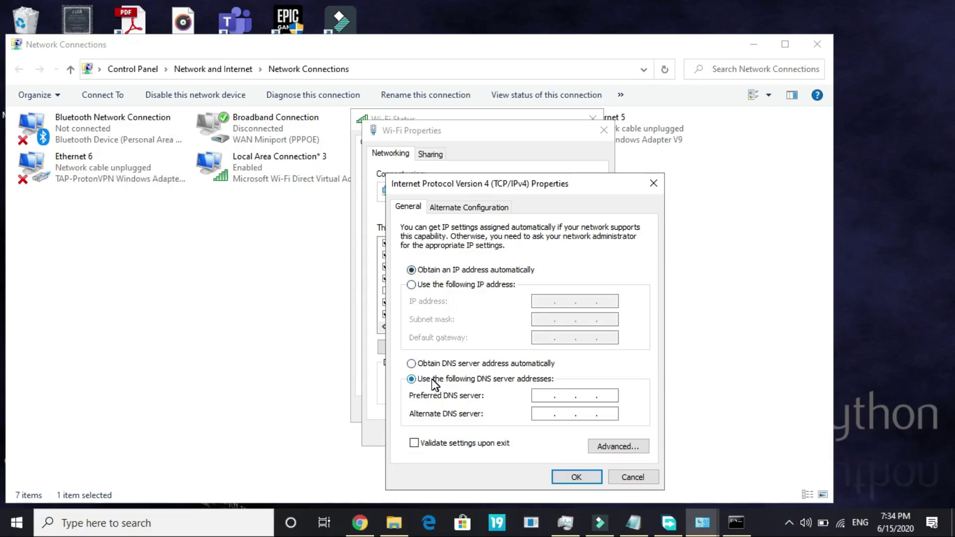
Step: Set the Wi-Fi DNS to 1.1.1.1 plus an alternate server, consulting the ping results
left_click(489, 382)
left_click(736, 522)
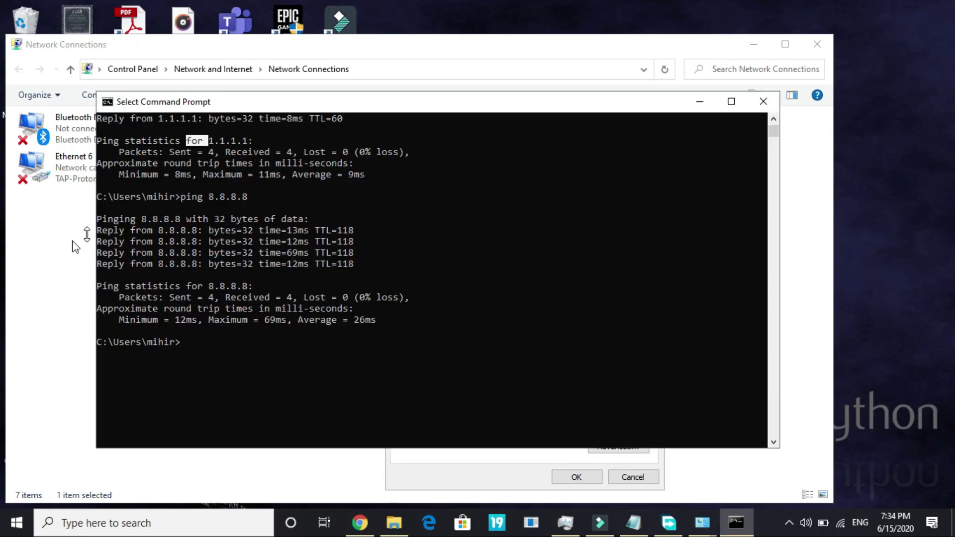
left_click(29, 268)
left_click(702, 523)
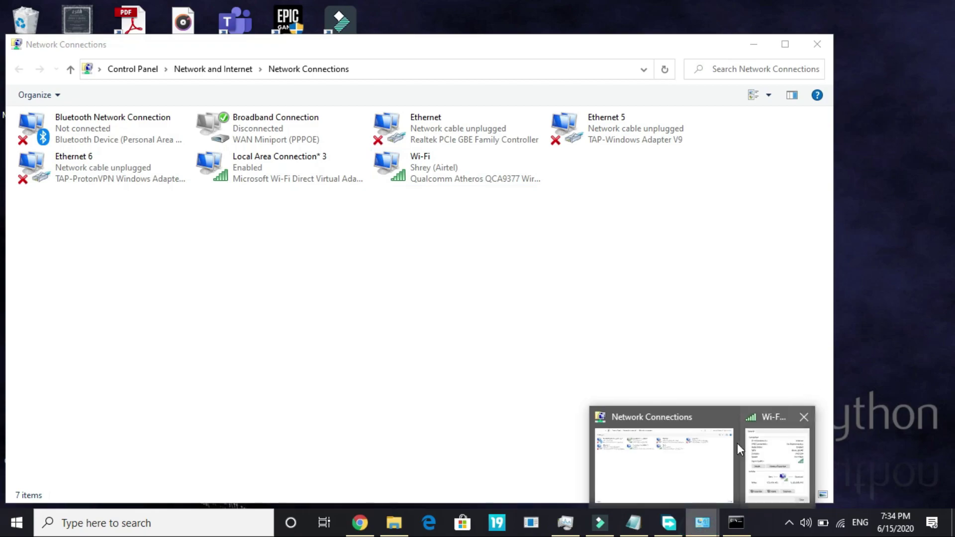
left_click(778, 466)
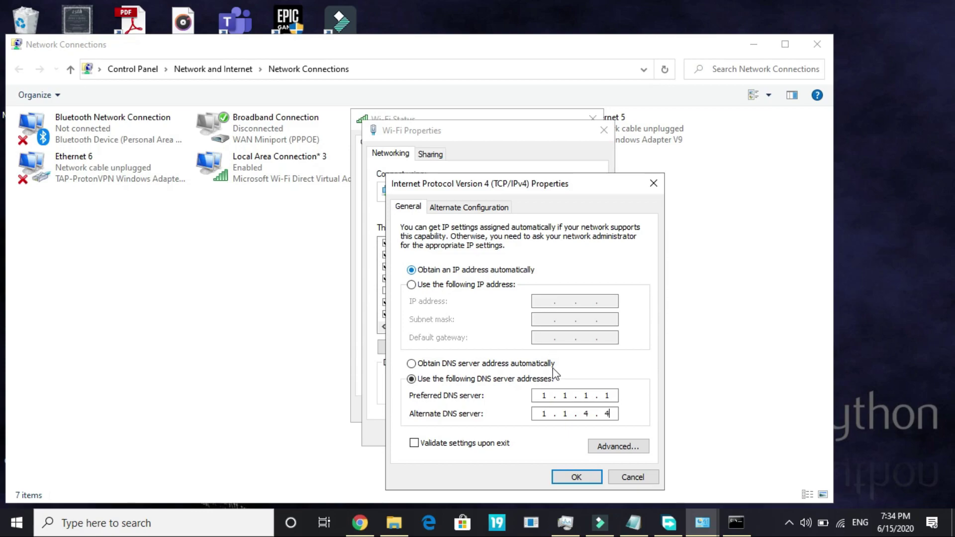
left_click(736, 523)
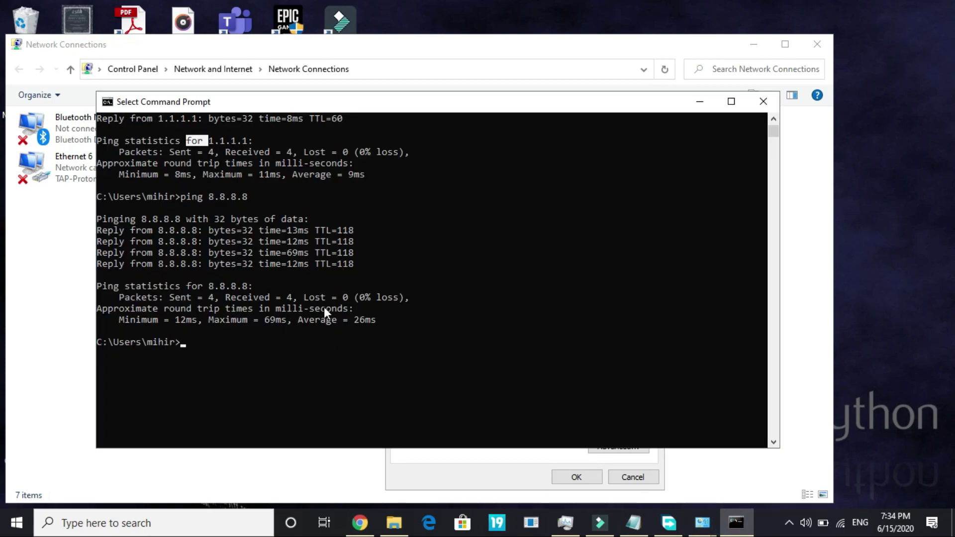
left_click(799, 358)
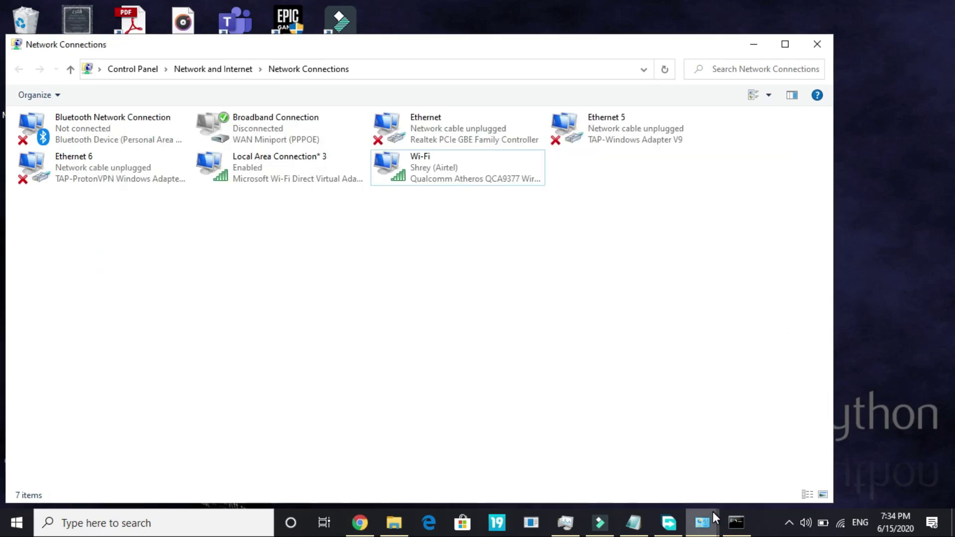
mouse_move(714, 517)
left_click(751, 465)
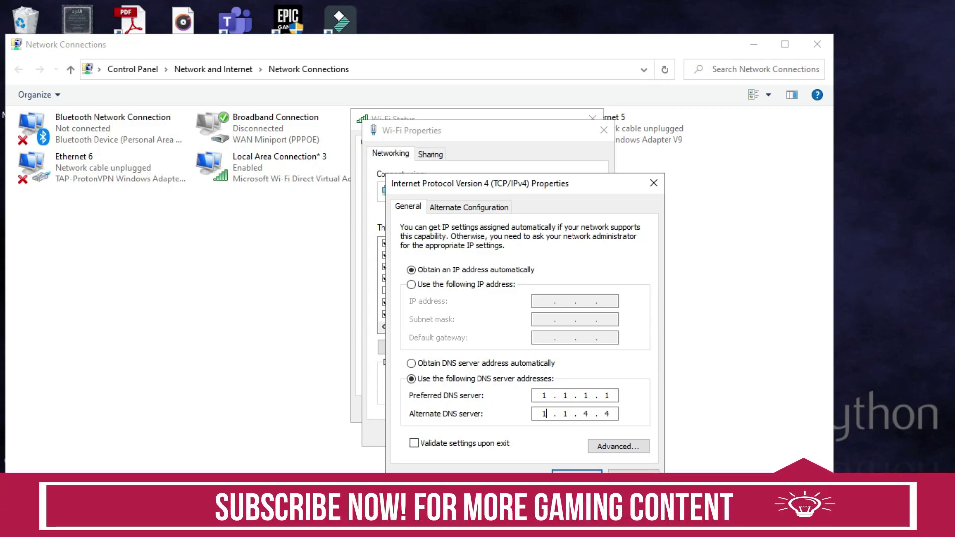
Step: Save the DNS settings and close Wi-Fi Status, Network Connections and Command Prompt
left_click(577, 471)
left_click(526, 435)
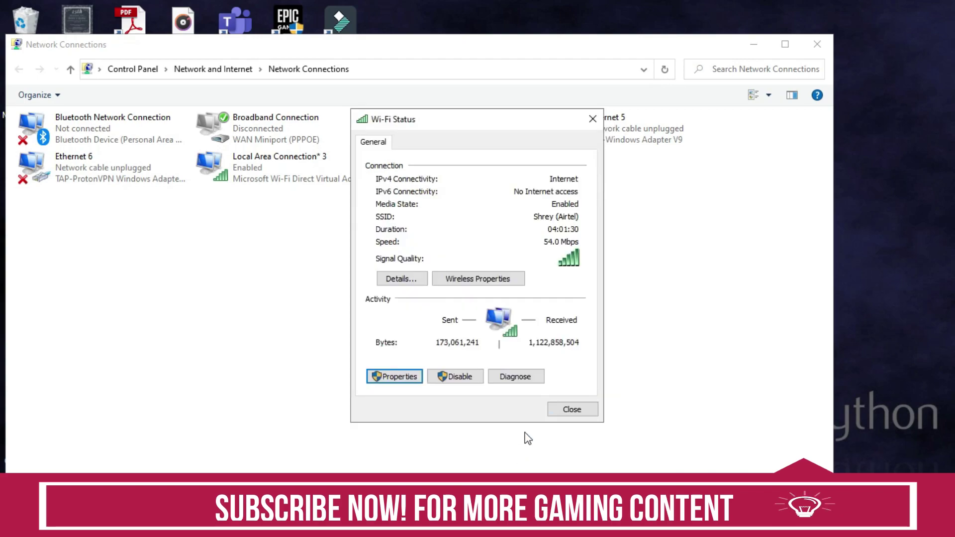
left_click(580, 414)
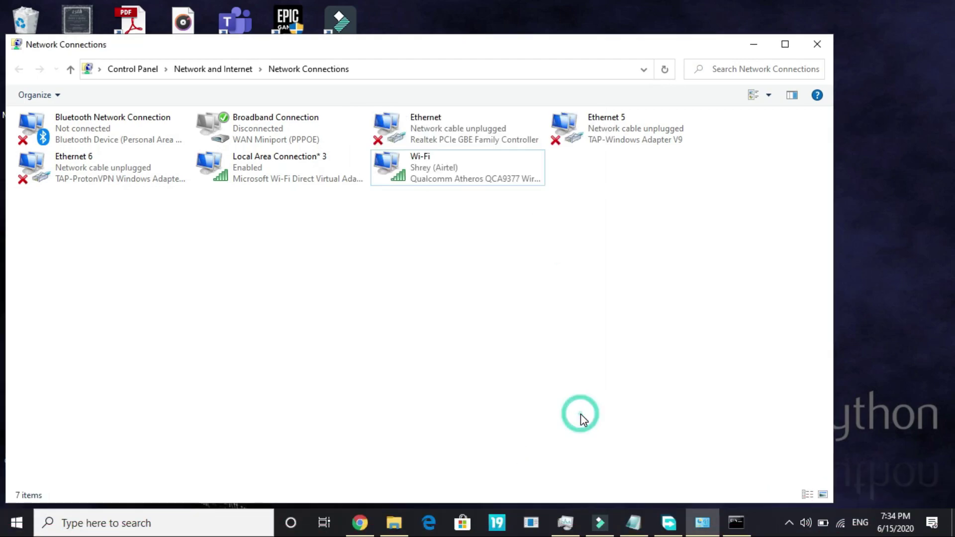
left_click(825, 40)
left_click(762, 101)
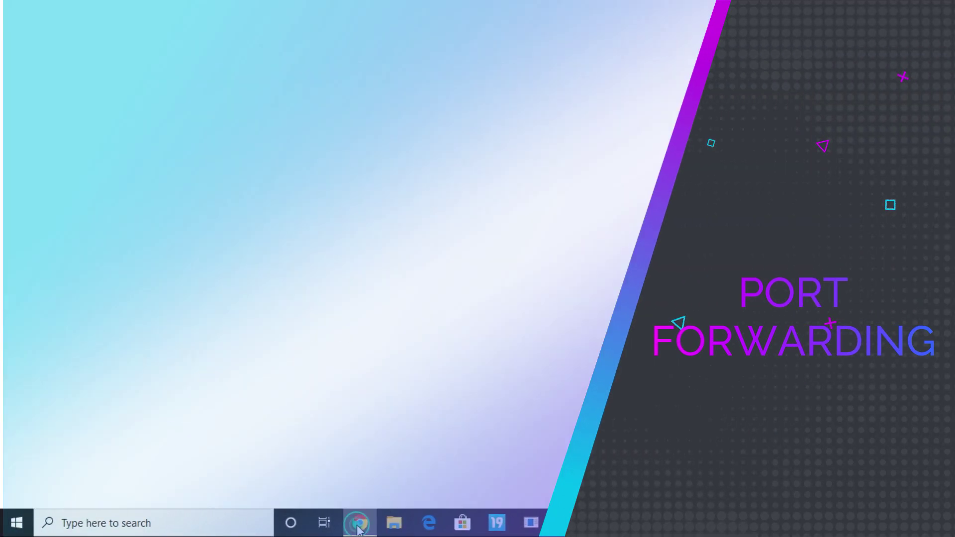
left_click(359, 525)
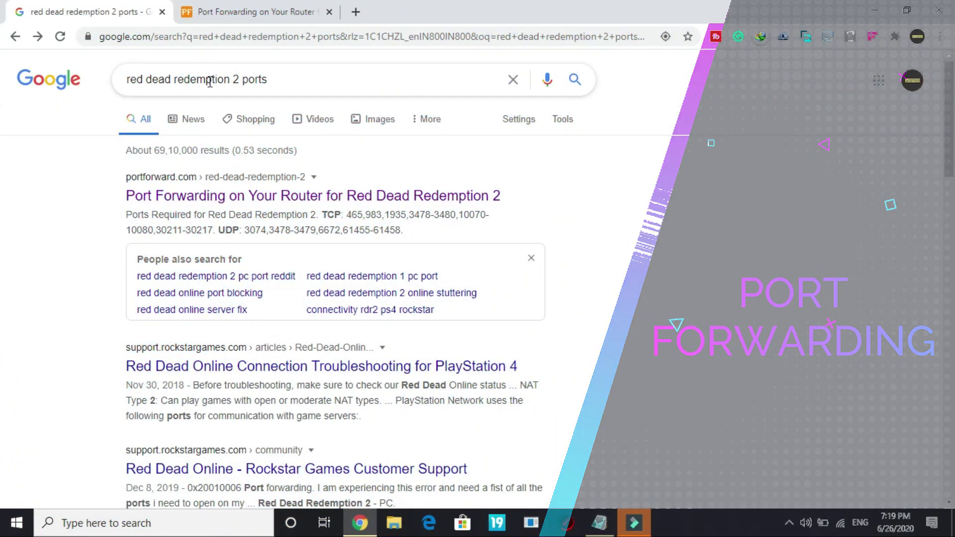
left_click(189, 80)
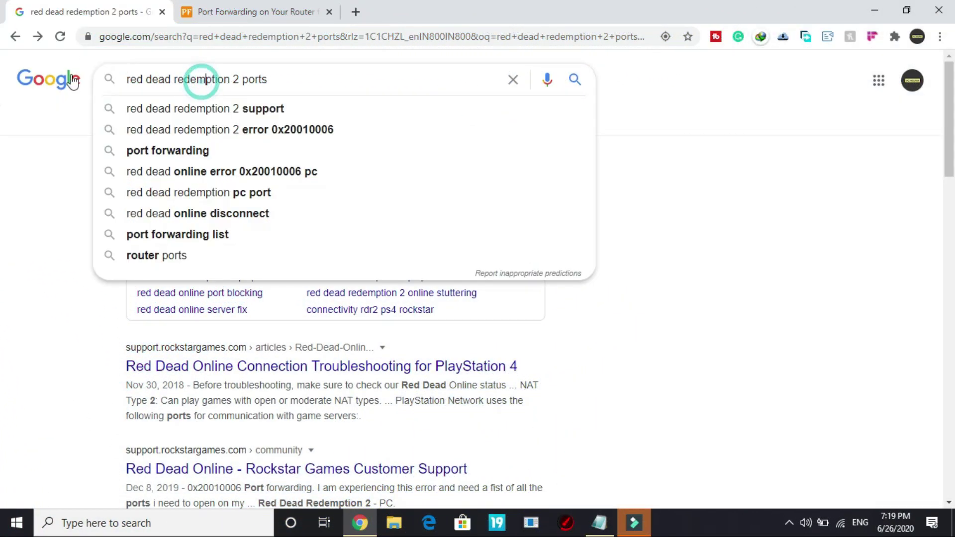
left_click(22, 106)
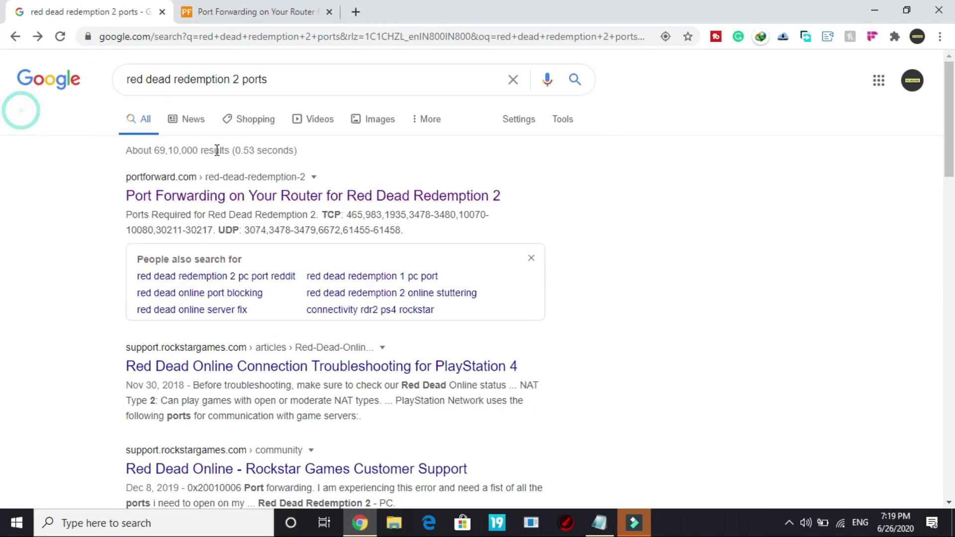
left_click(199, 195)
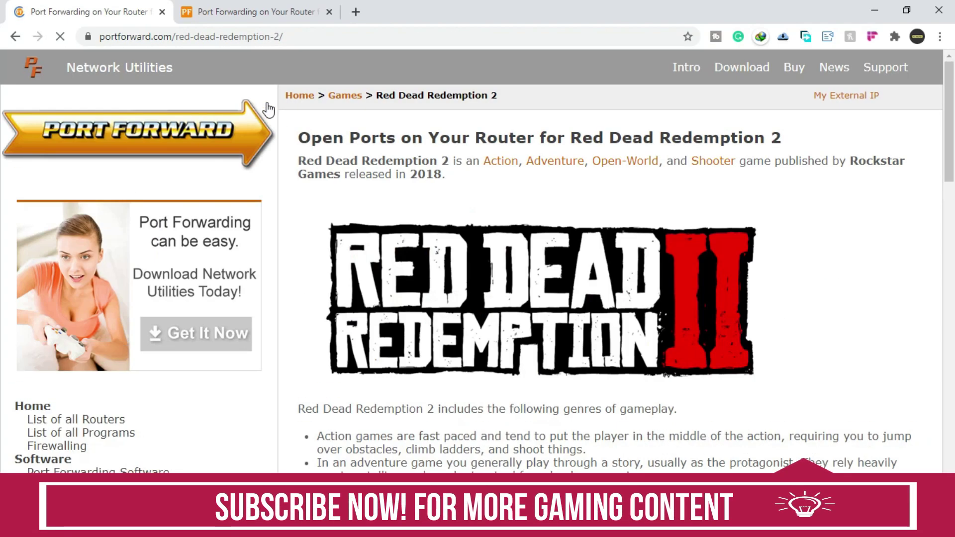
scroll(542, 350, "down", 15)
scroll(438, 343, "down", 4)
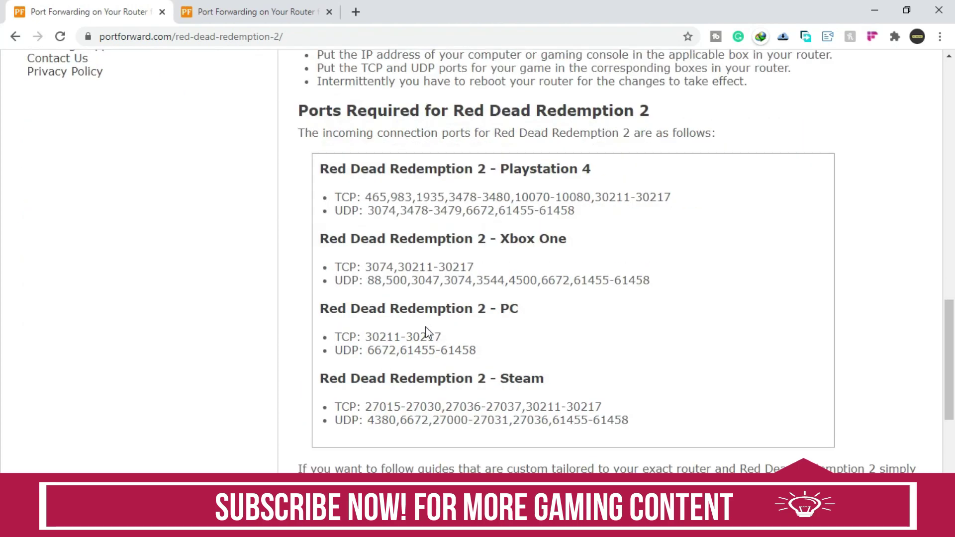
left_click_drag(328, 340, 497, 380)
left_click(491, 348)
Step: Open Windows Defender Firewall with Advanced Security and start a new port-based inbound rule
left_click(149, 523)
type("f")
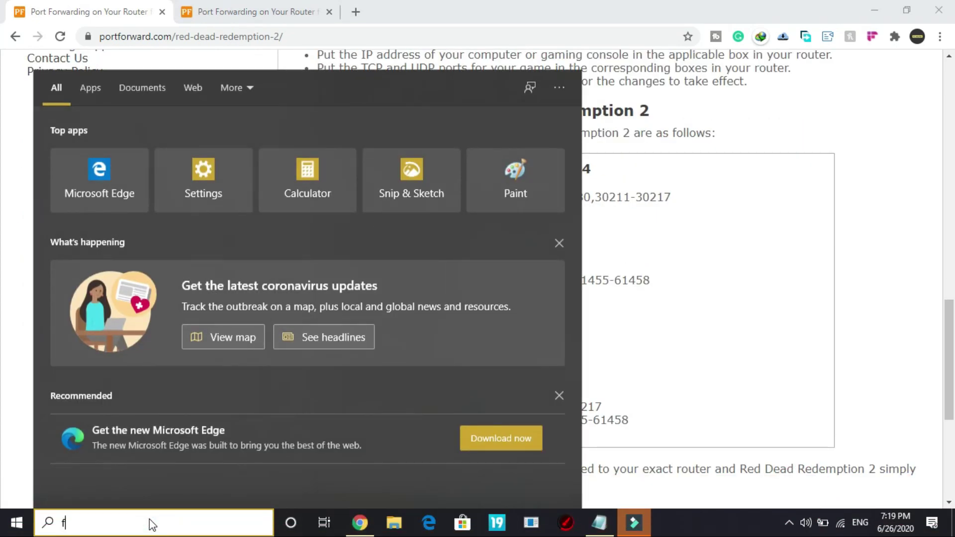
type("irewa")
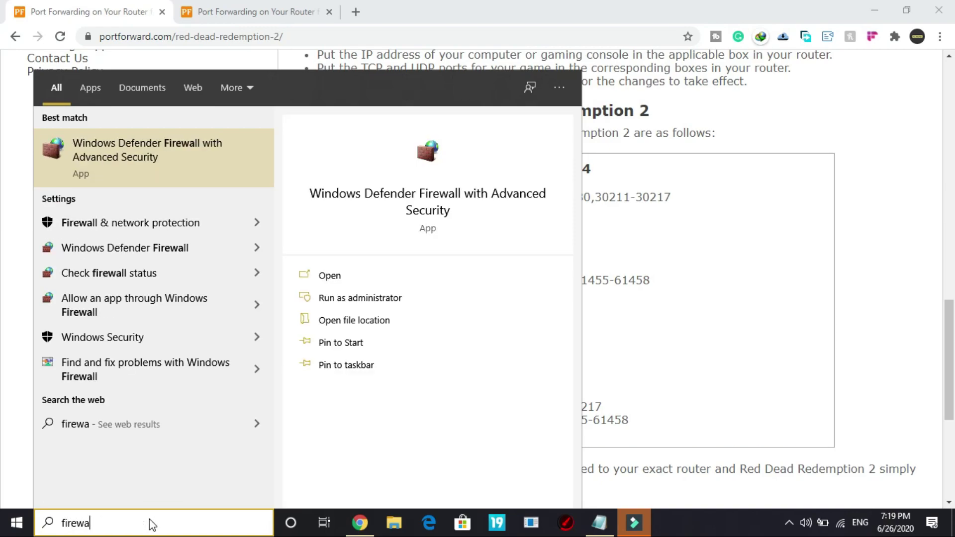
left_click(101, 147)
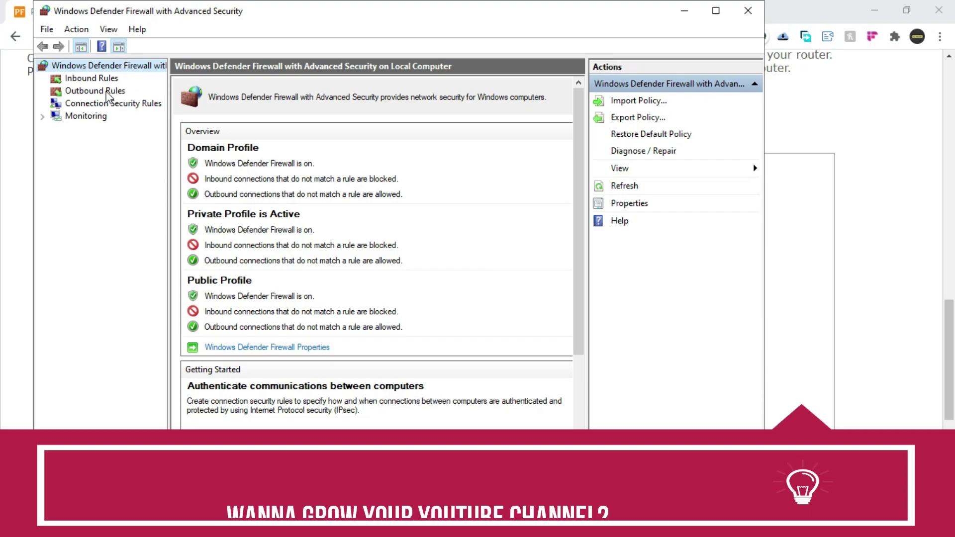
left_click(95, 79)
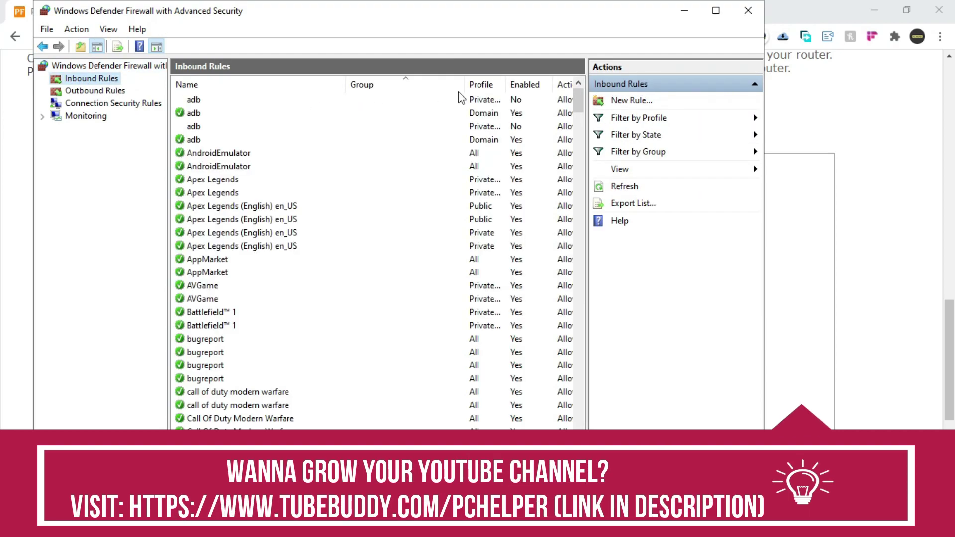
left_click(631, 101)
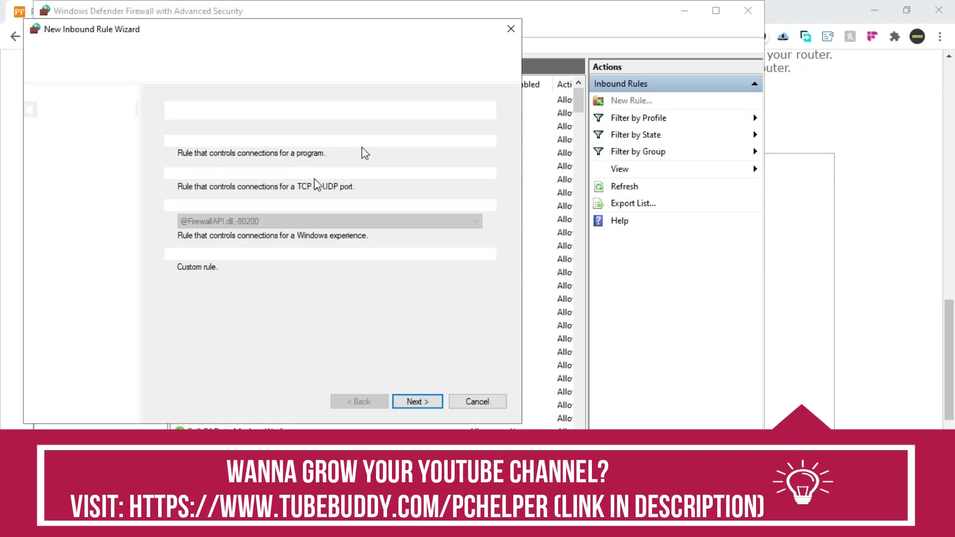
left_click(169, 173)
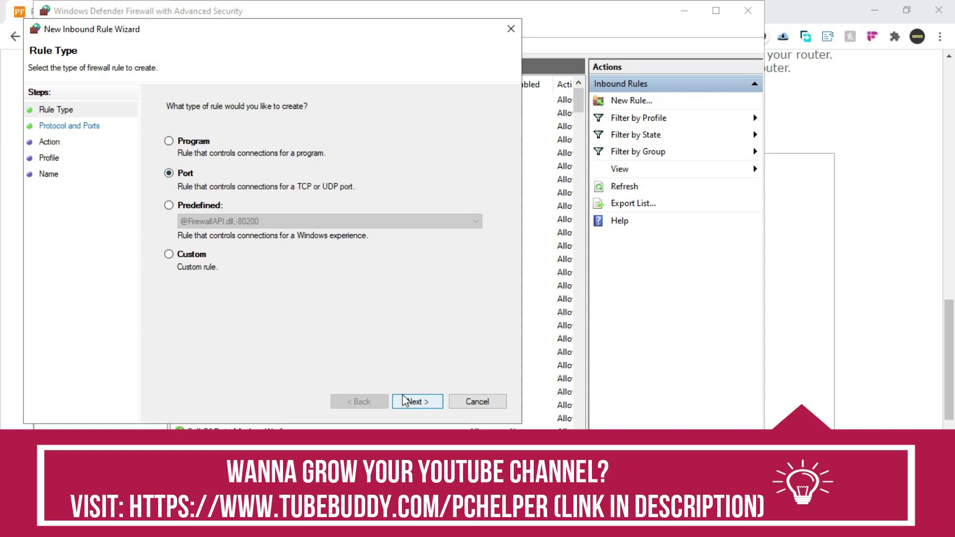
left_click(417, 401)
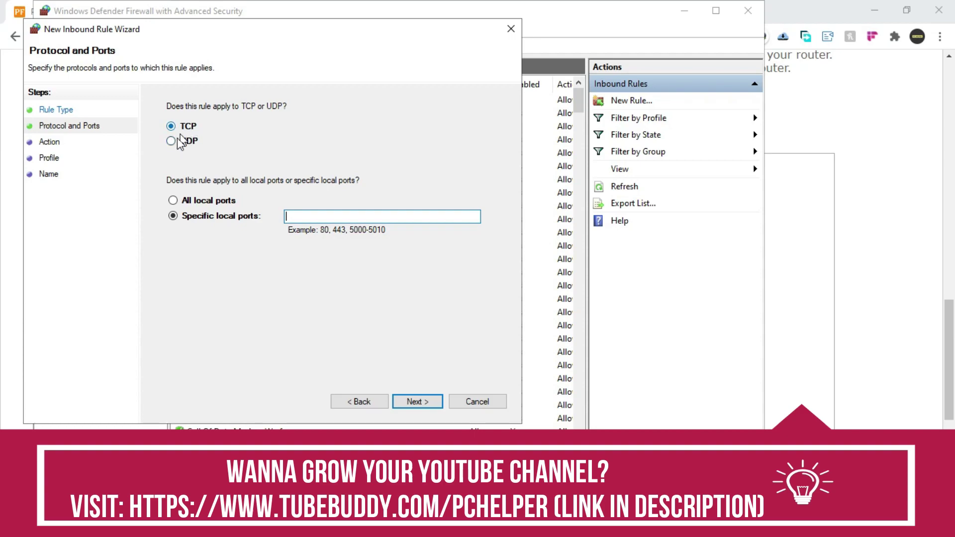
left_click(20, 156)
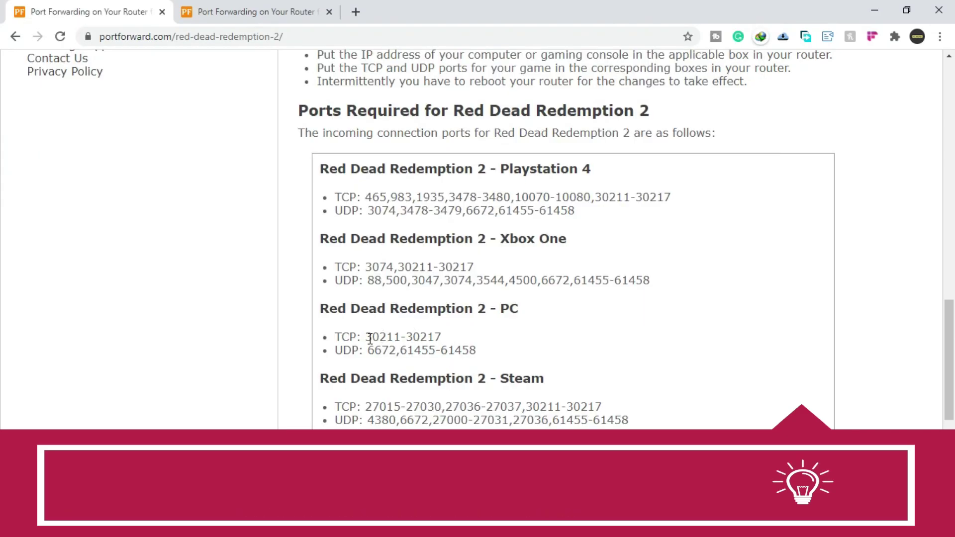
left_click_drag(370, 339, 515, 329)
key("ctrl+c")
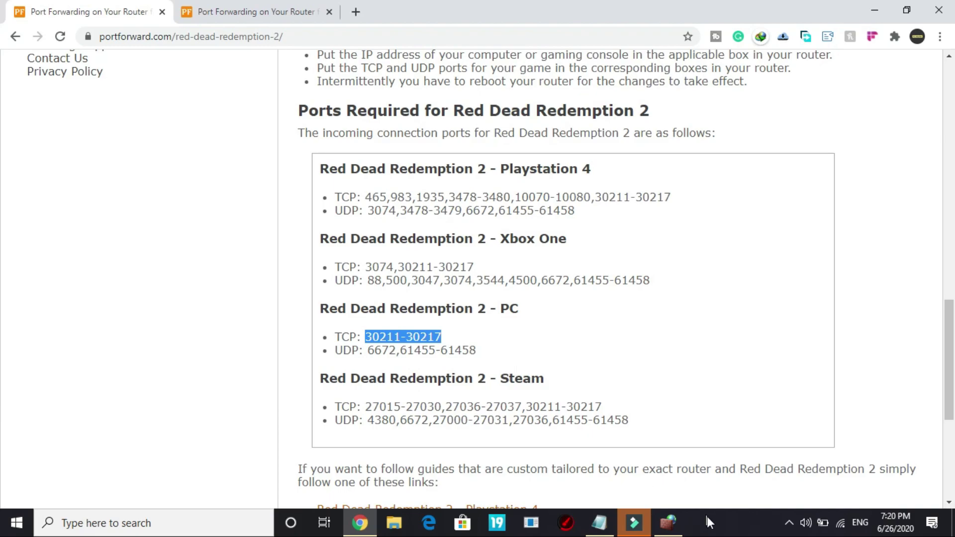
left_click(668, 522)
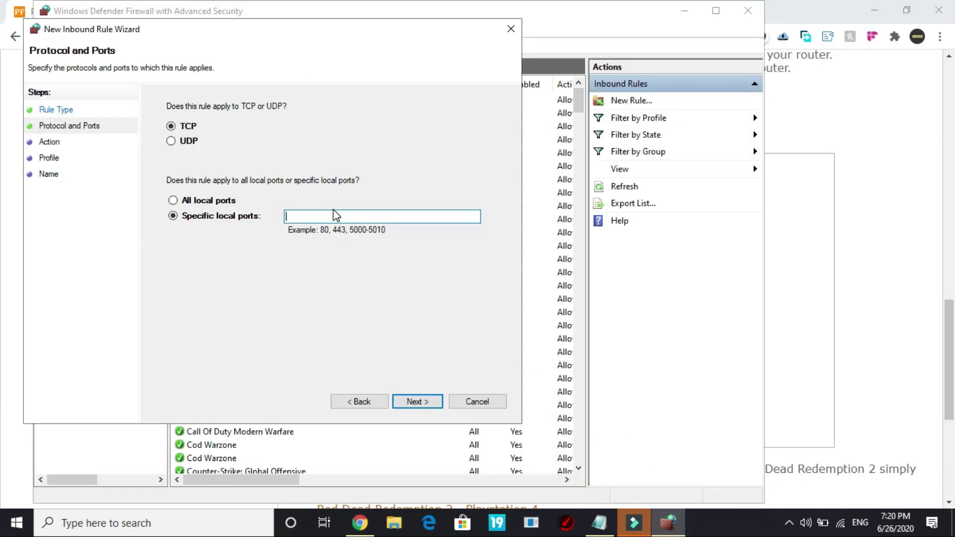
key("ctrl+v")
left_click(410, 403)
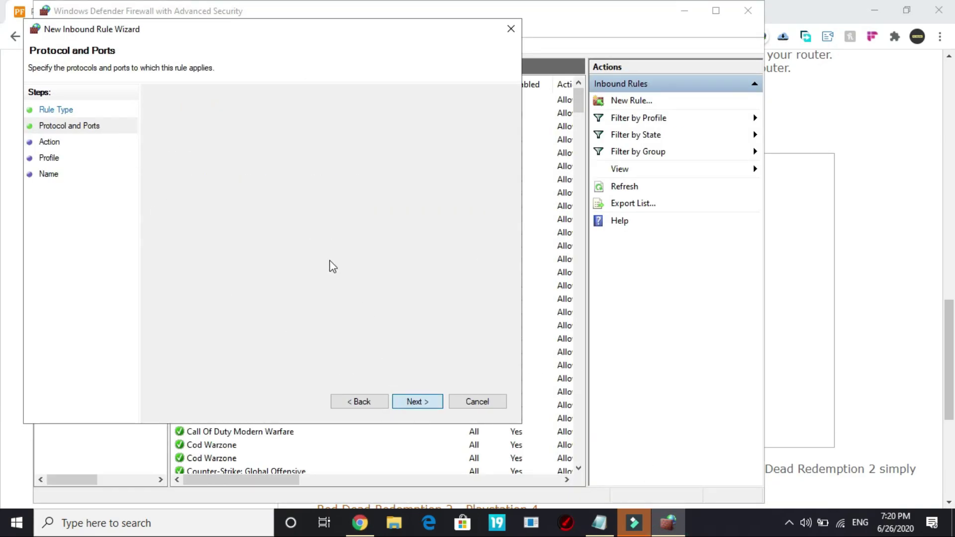
left_click(412, 401)
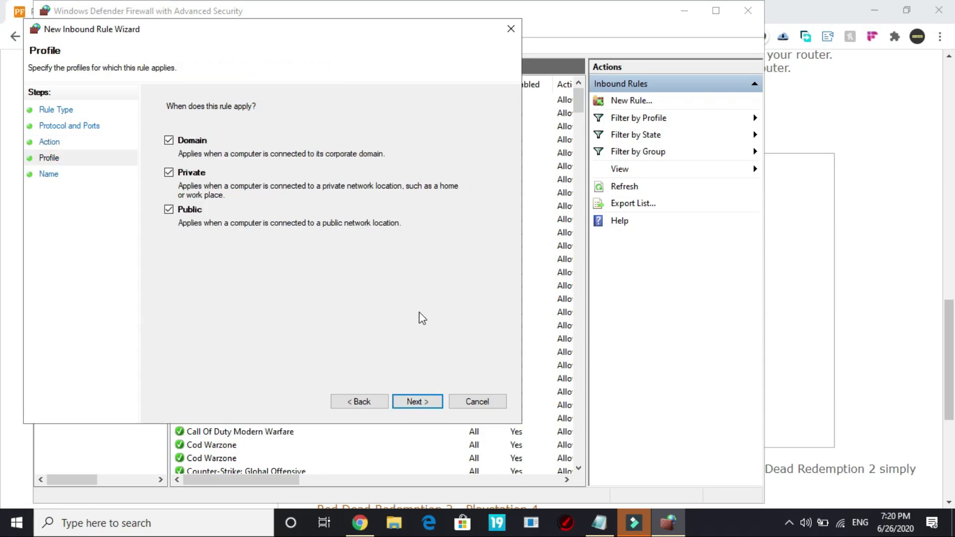
left_click(417, 402)
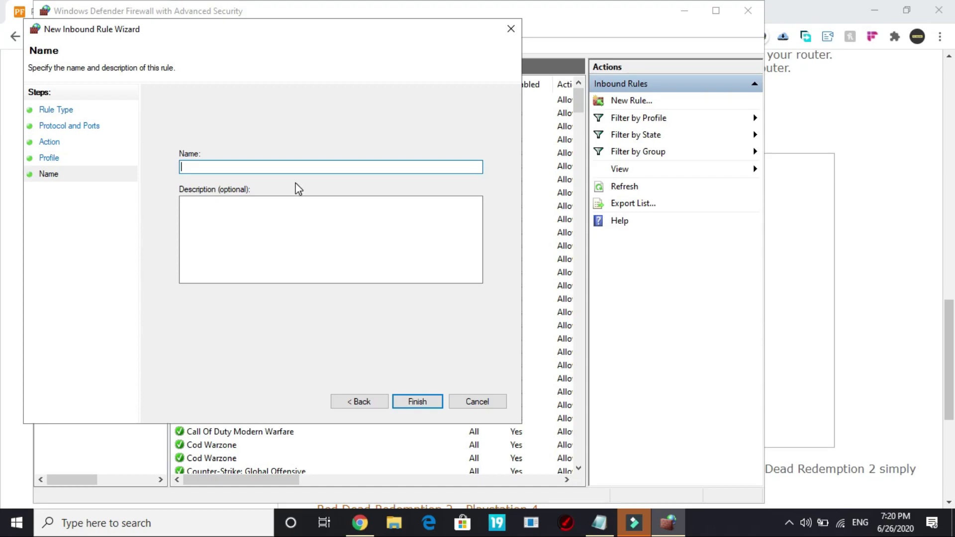
type("RDR 2")
left_click(426, 401)
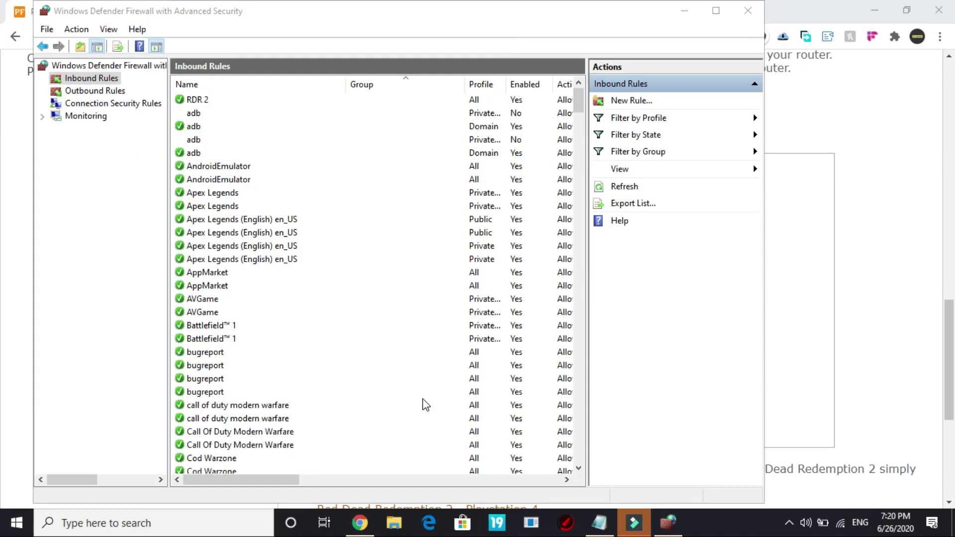
Step: Start another port-based inbound rule using the UDP protocol
left_click(629, 101)
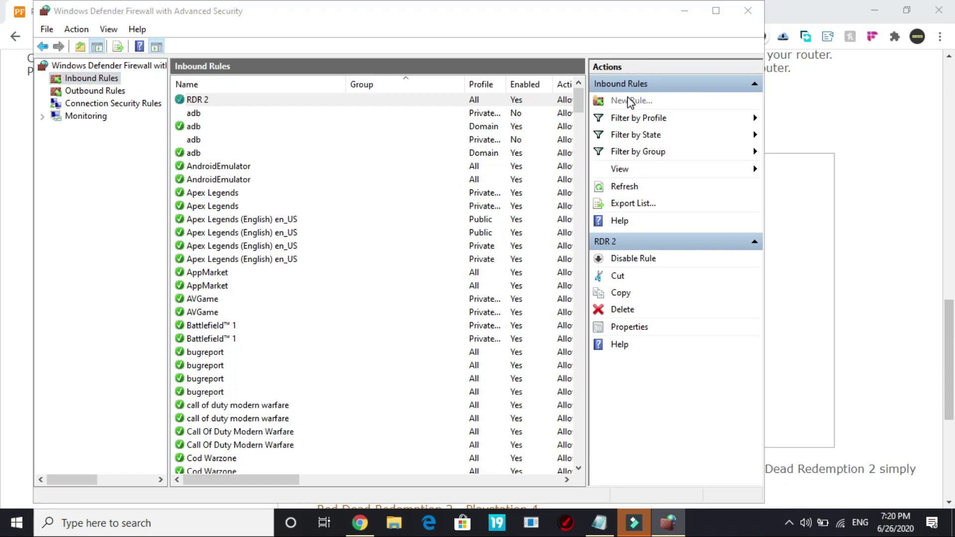
left_click(182, 174)
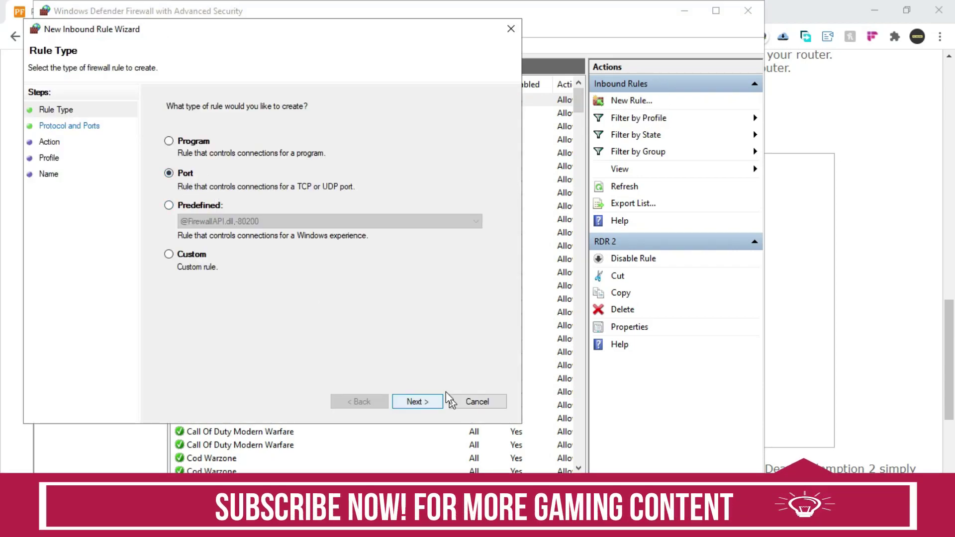
left_click(418, 402)
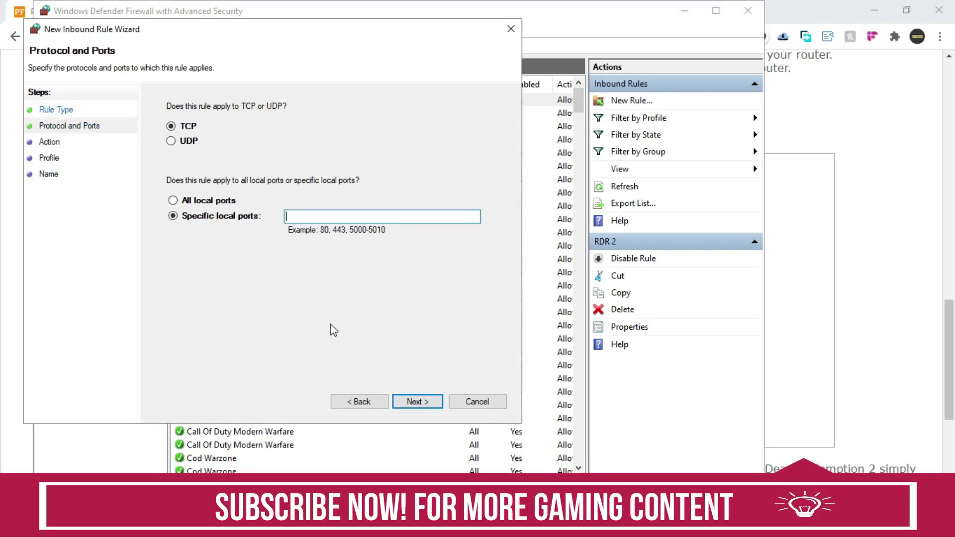
left_click(171, 141)
key("alt+Tab")
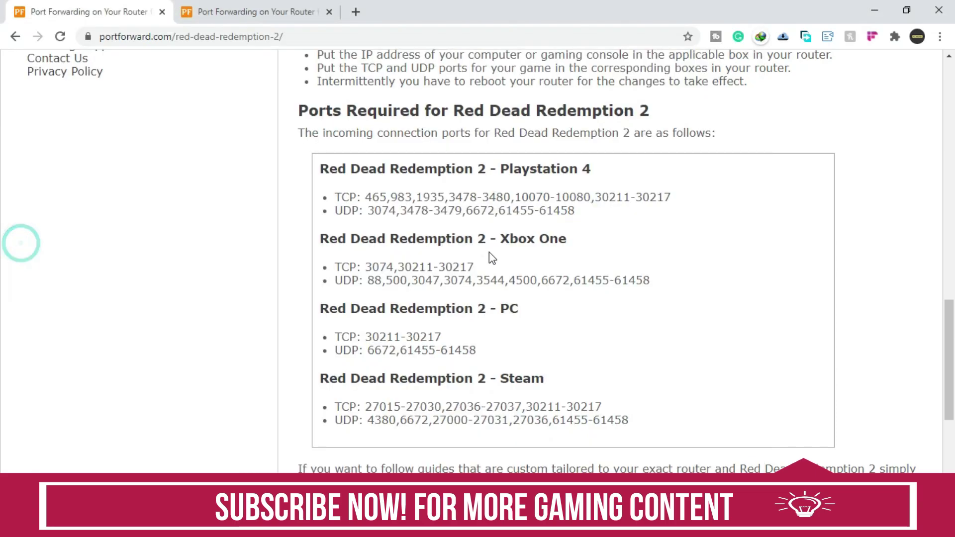
left_click_drag(370, 352, 521, 349)
key("ctrl+c")
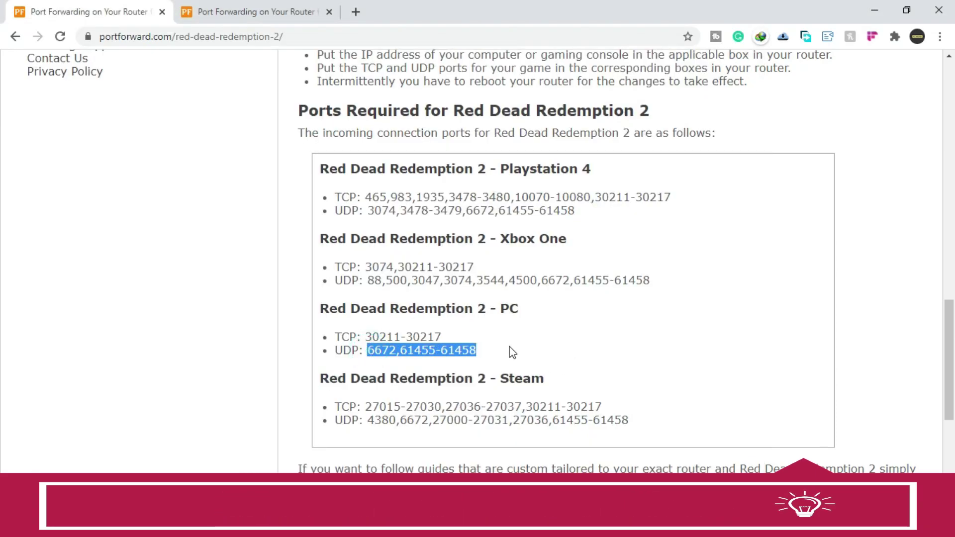
key("alt+Tab")
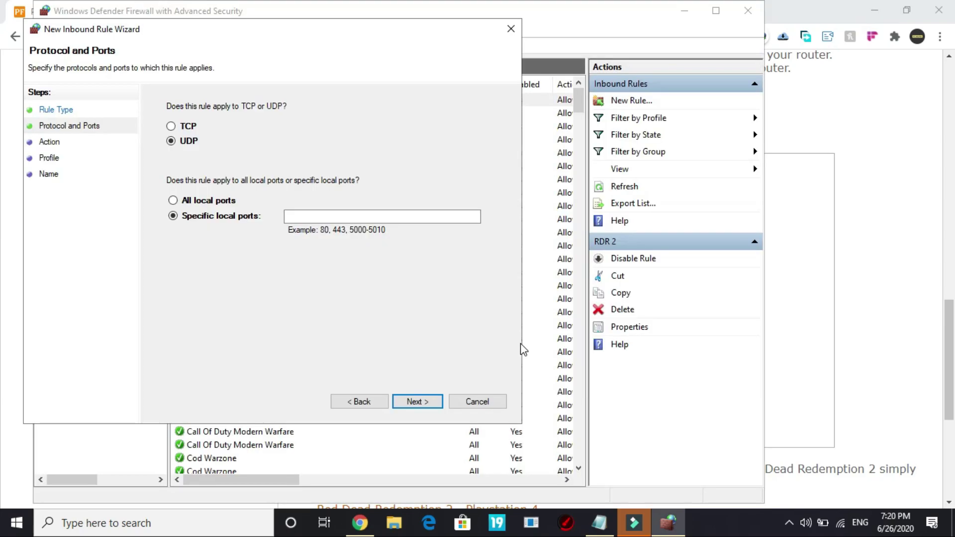
left_click(415, 217)
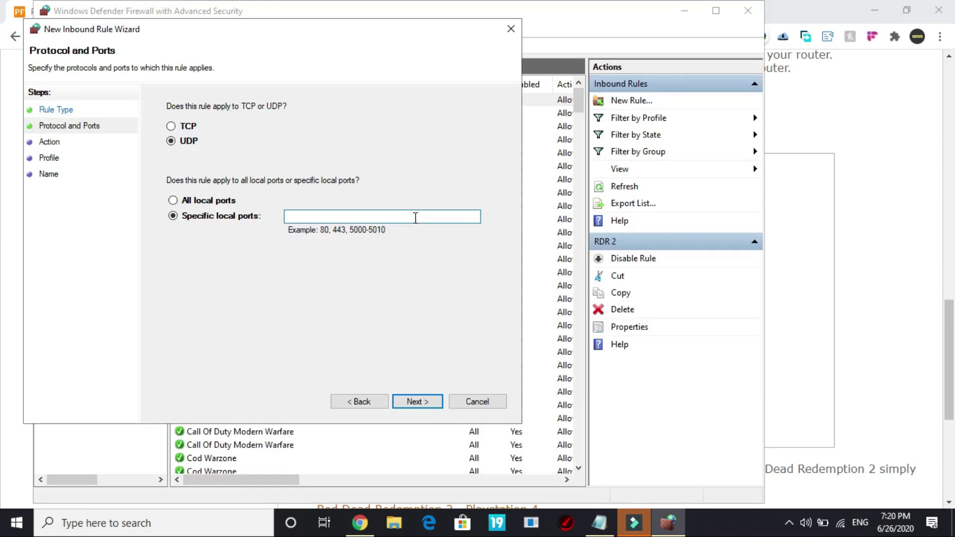
key("ctrl+v")
left_click(415, 401)
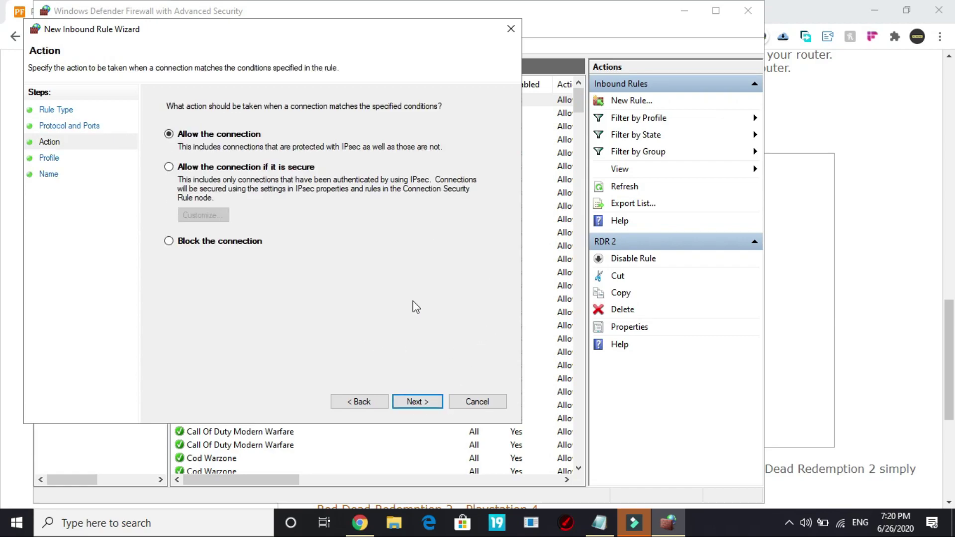
left_click(415, 403)
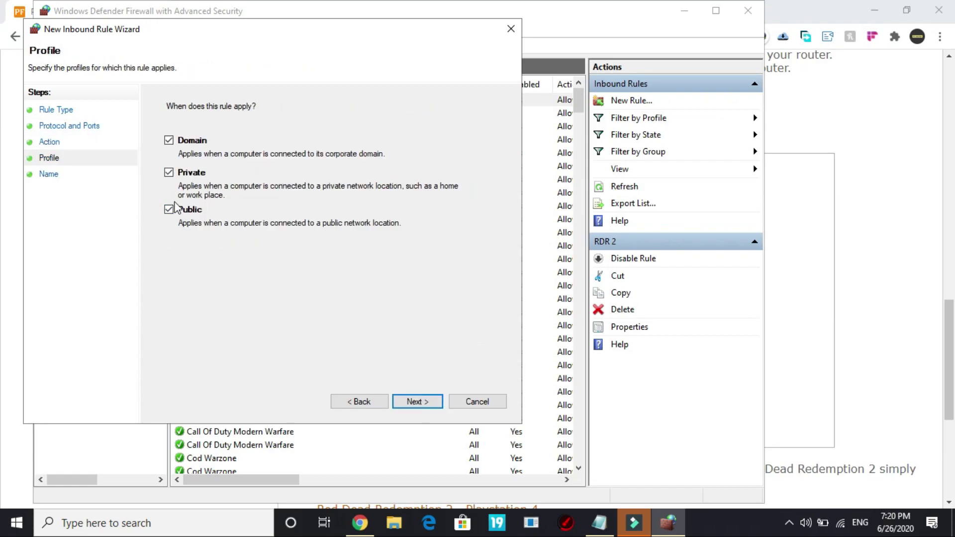
left_click(427, 401)
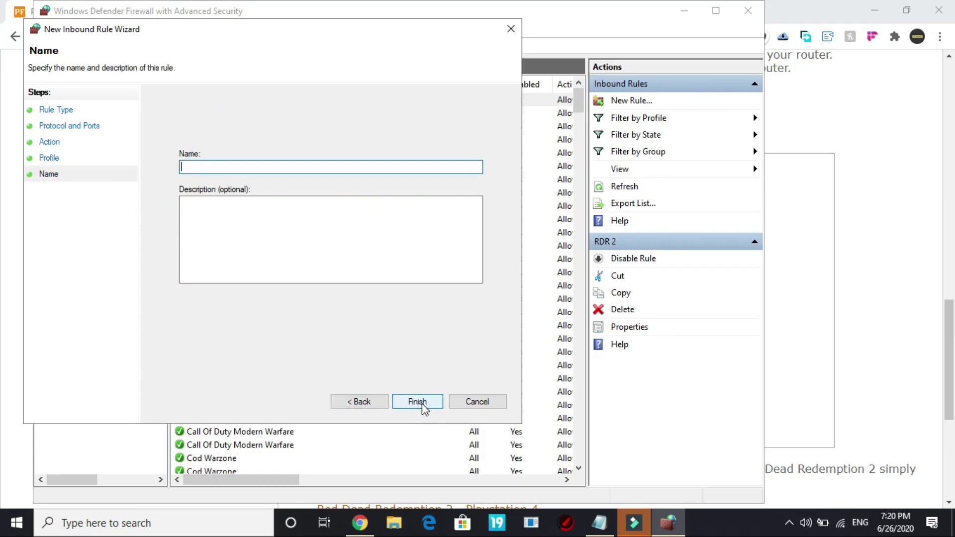
type("R")
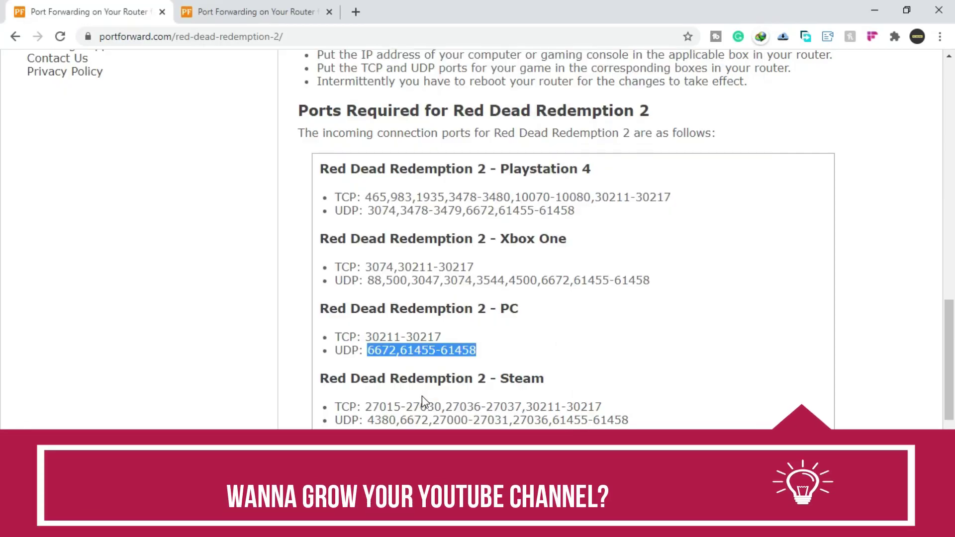
Step: Close the firewall window and run ipconfig /flushdns in a new Command Prompt
left_click(877, 4)
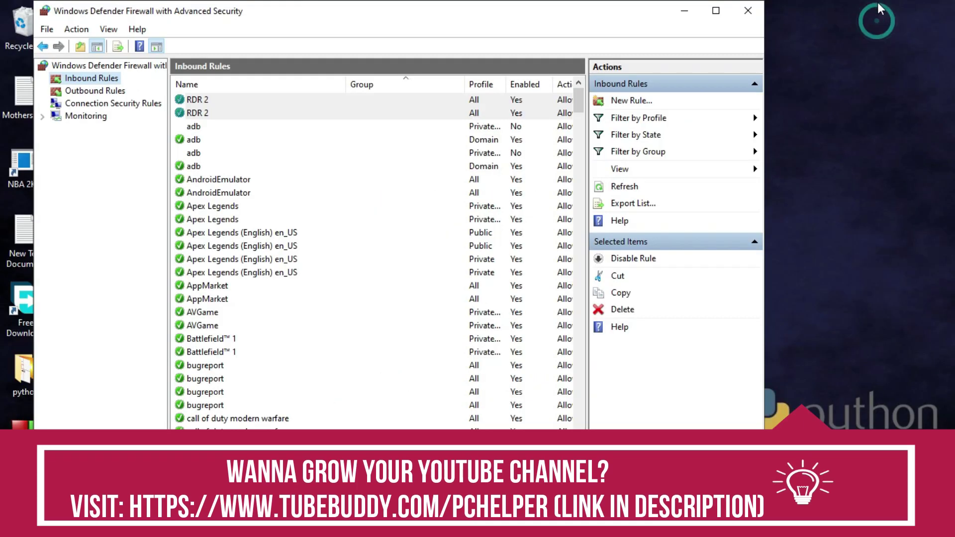
left_click(747, 10)
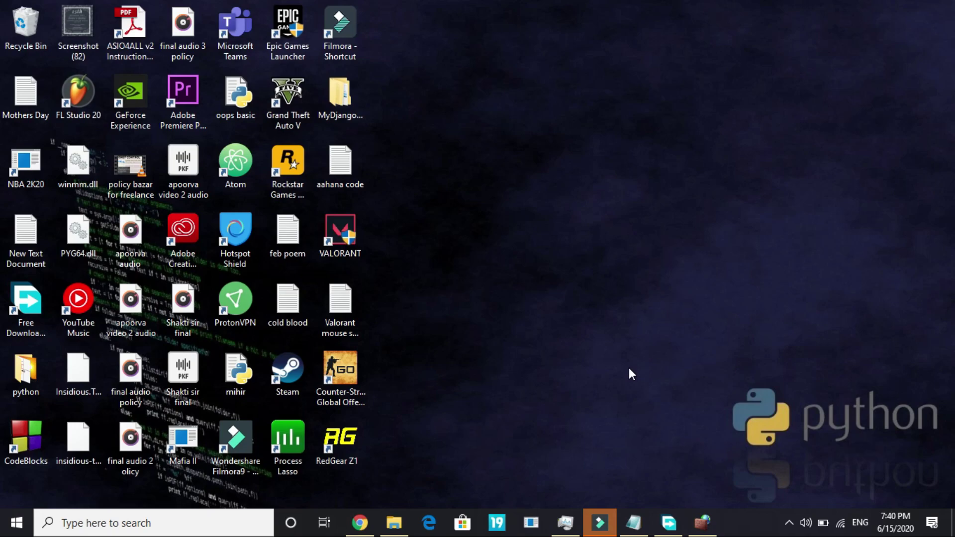
left_click(92, 522)
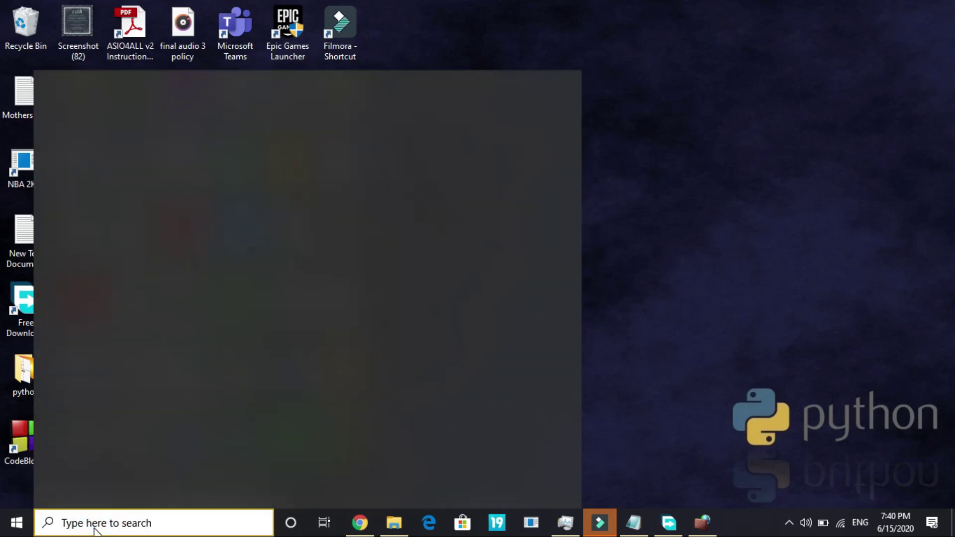
type("cmd")
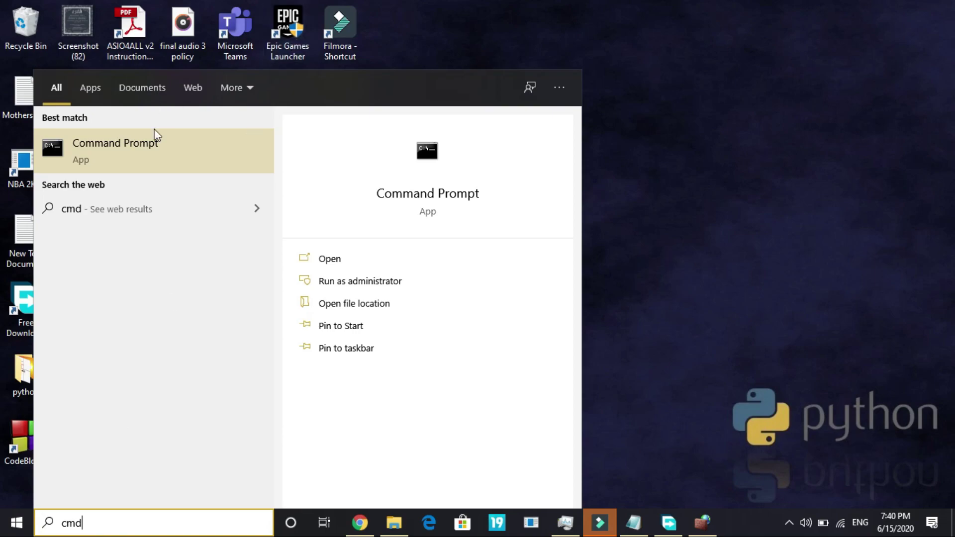
left_click(140, 151)
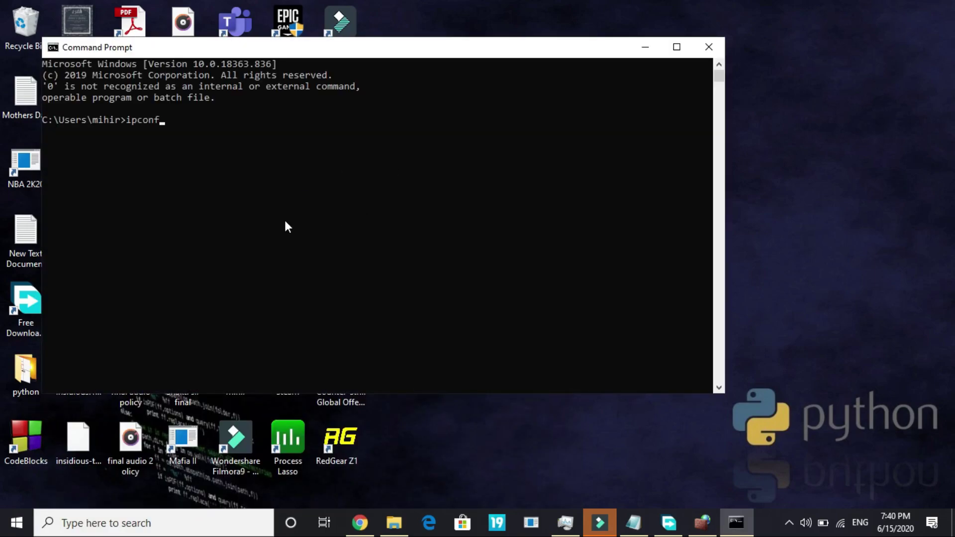
type("ipconfig /flushdn")
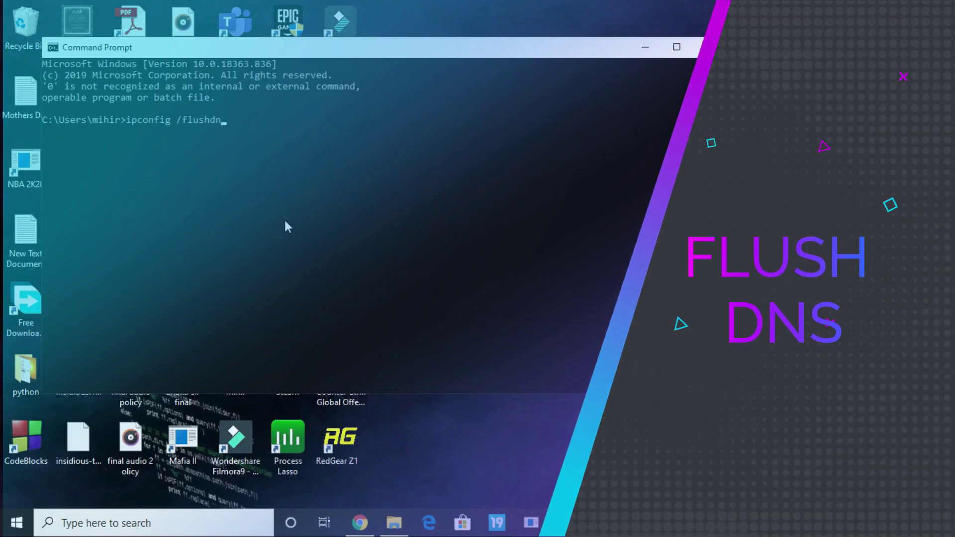
type("s")
key("Return")
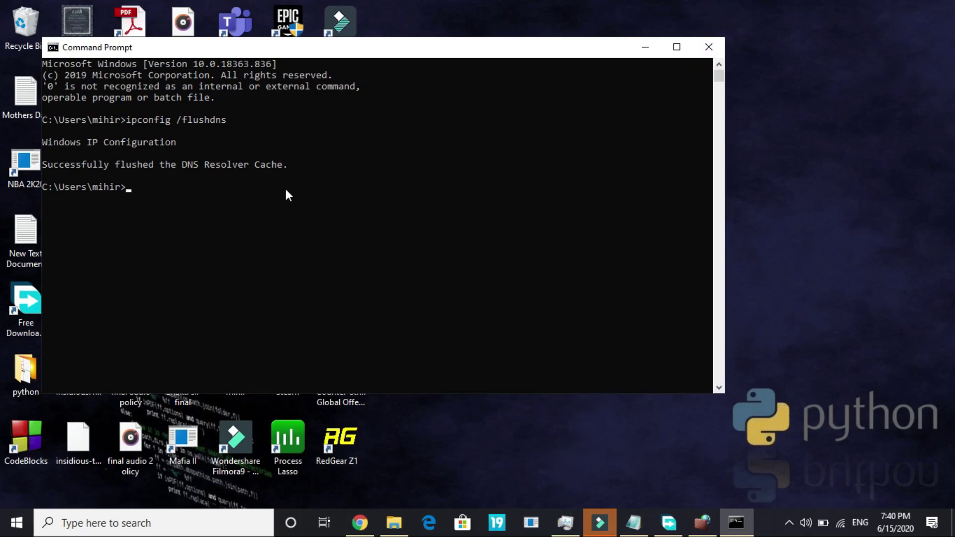
Step: Close Command Prompt and present the Razer Cortex Game Booster and Nvidia Control Panel videos
left_click(709, 45)
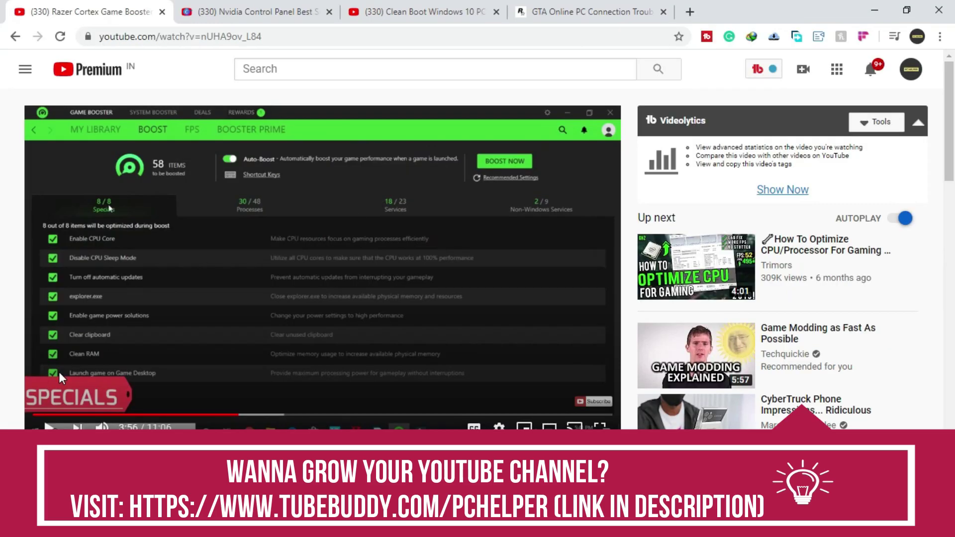
scroll(60, 377, "down", 2)
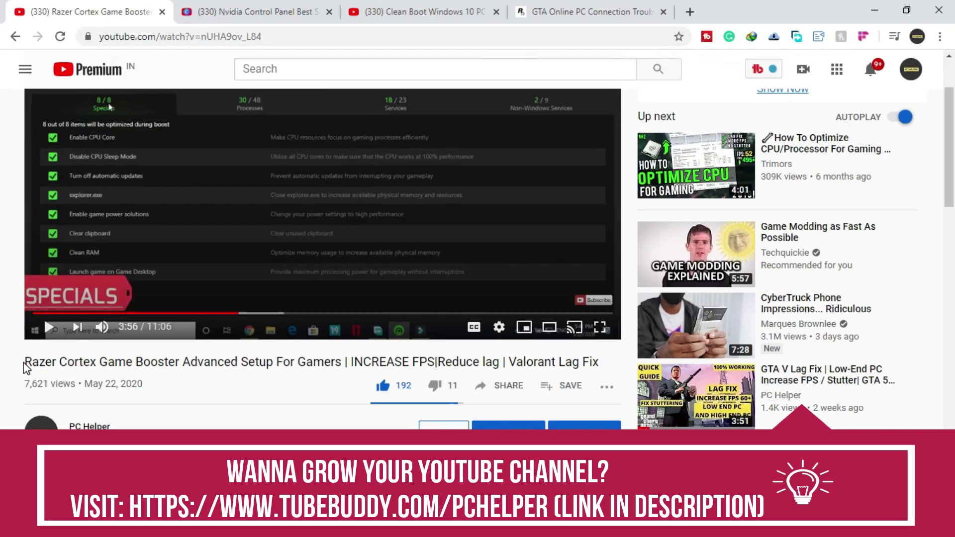
left_click_drag(24, 366, 220, 395)
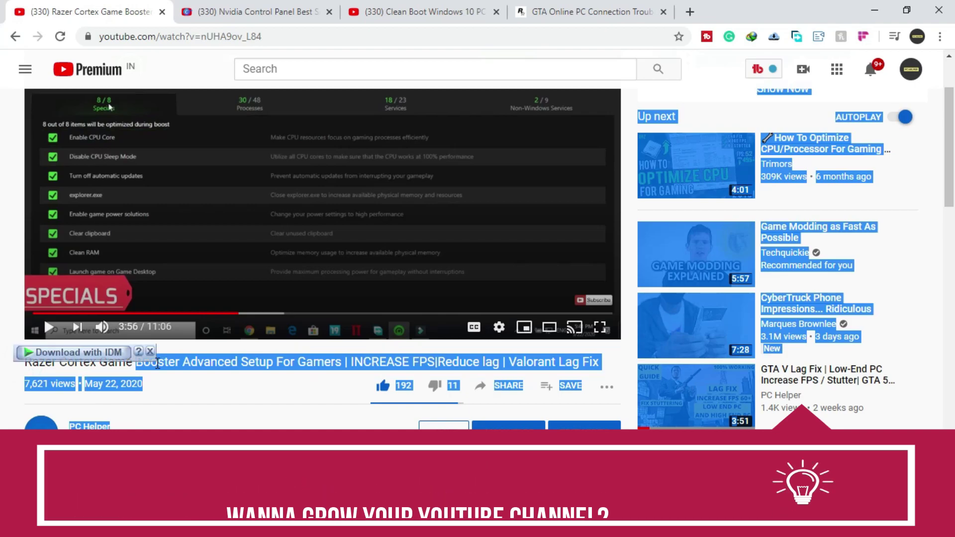
left_click(219, 391)
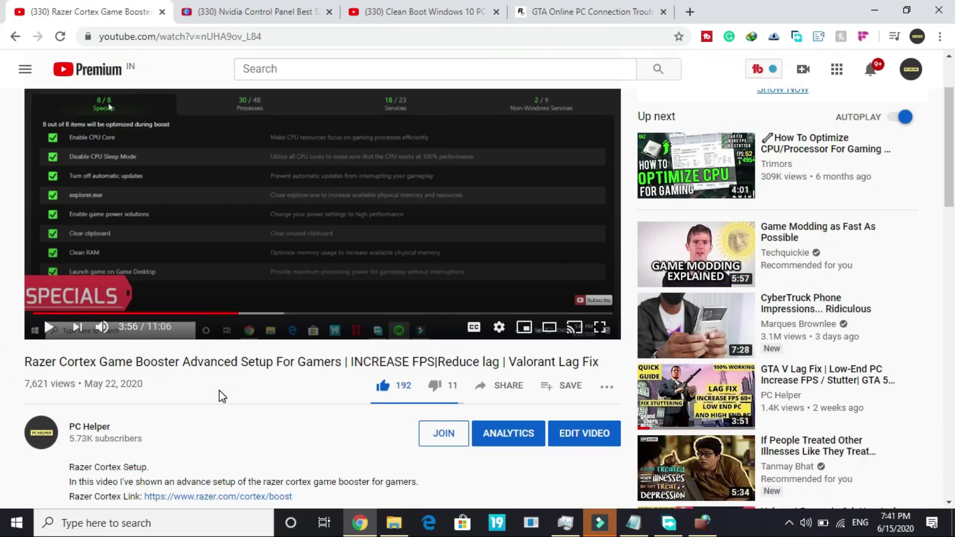
scroll(459, 327, "up", 2)
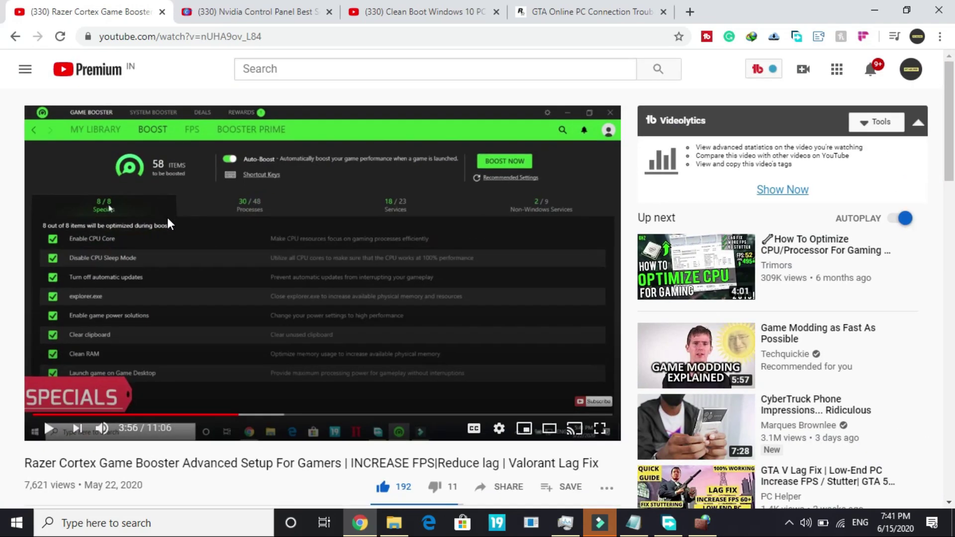
left_click(256, 14)
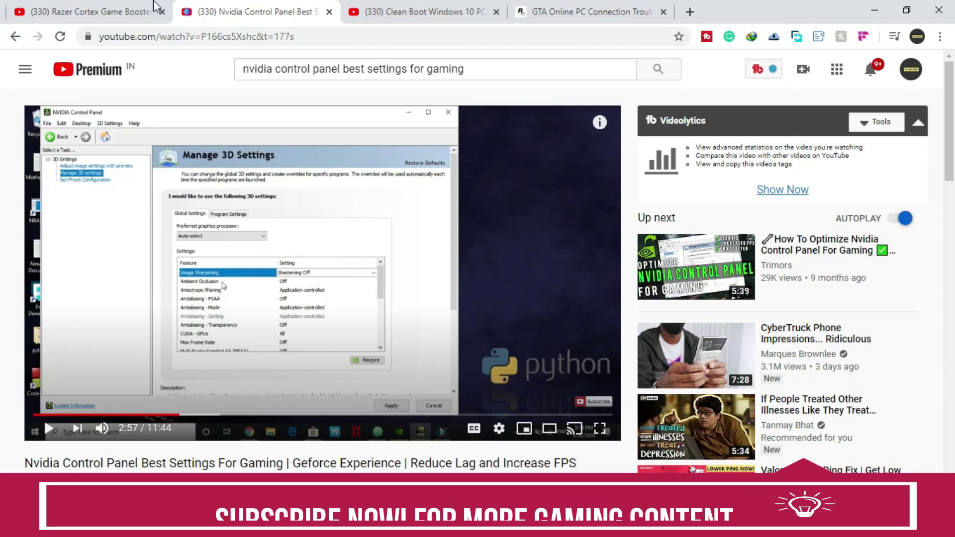
left_click(111, 12)
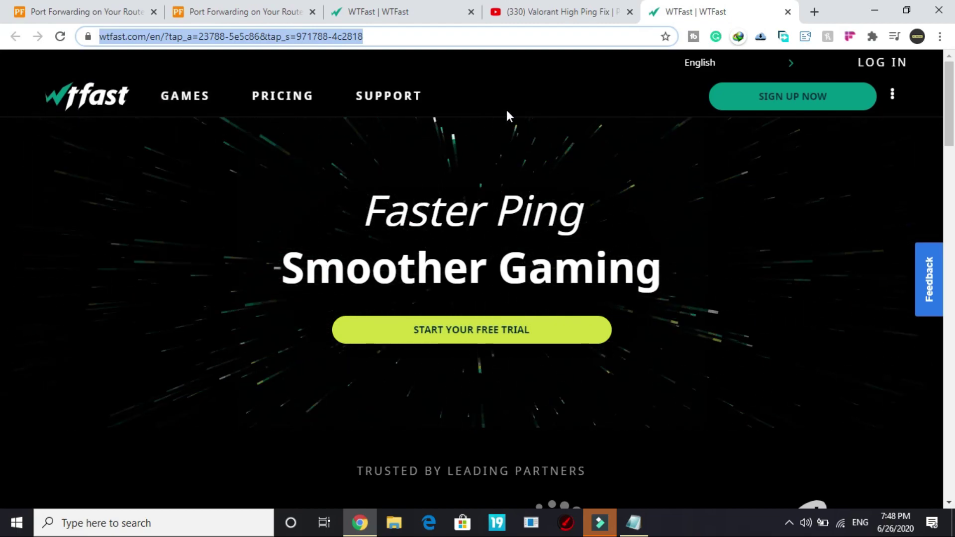
left_click(526, 11)
triple_click(393, 470)
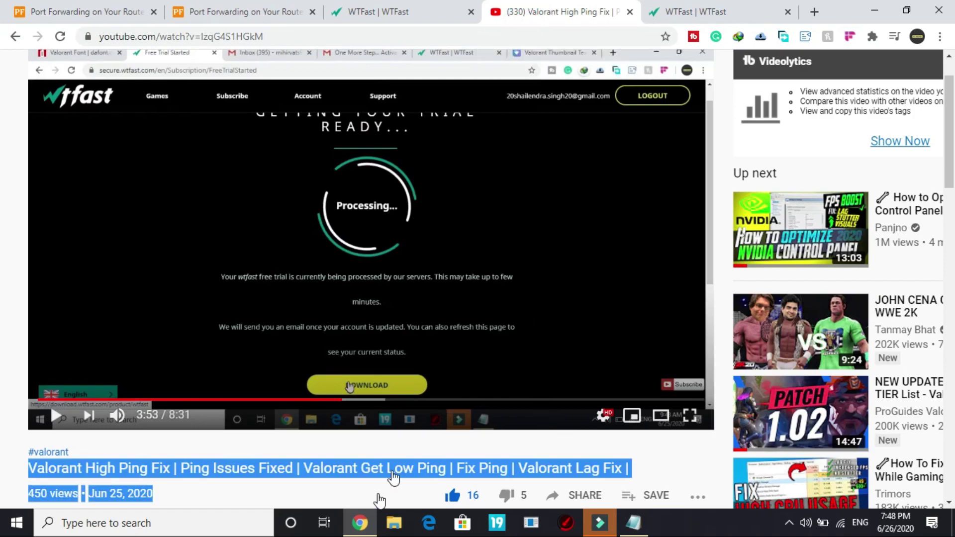
left_click(6, 437)
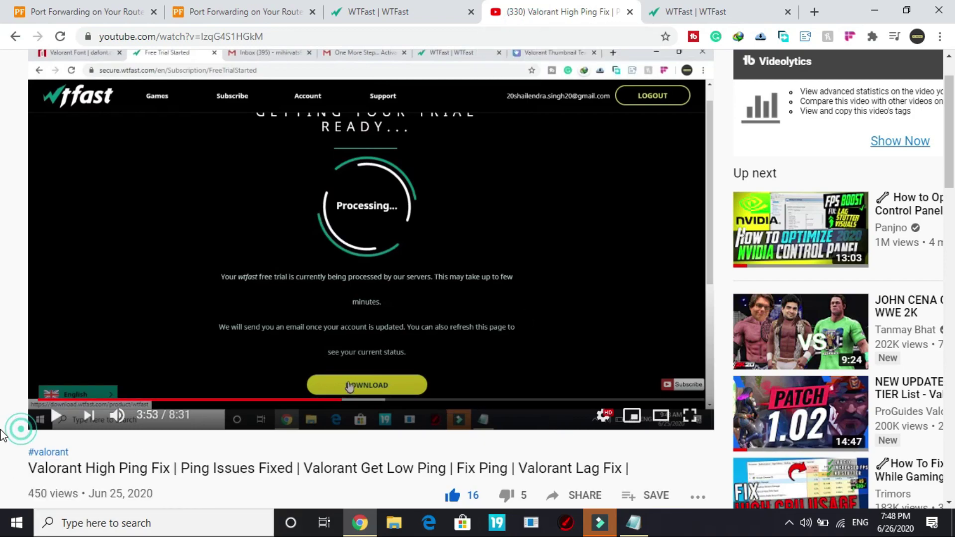
scroll(152, 475, "up", 2)
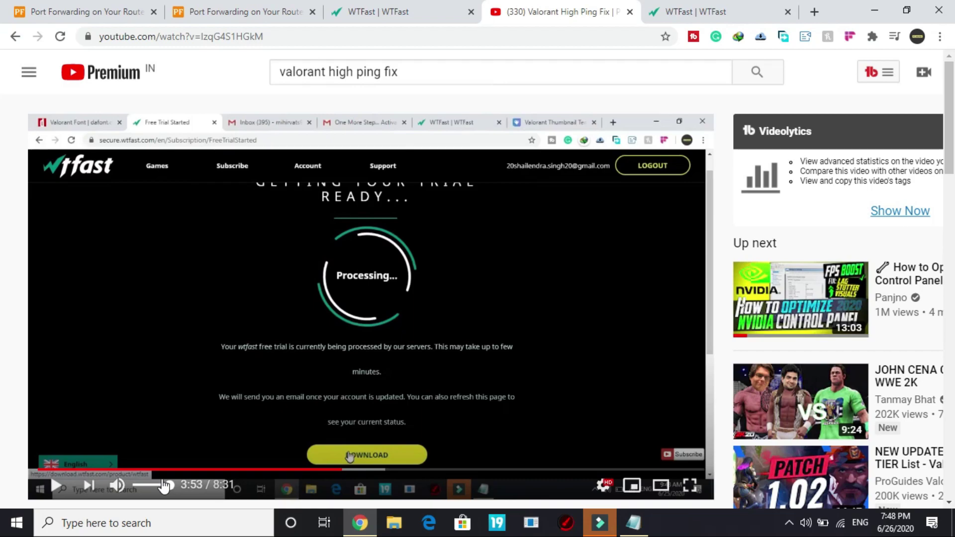
scroll(186, 368, "down", 1)
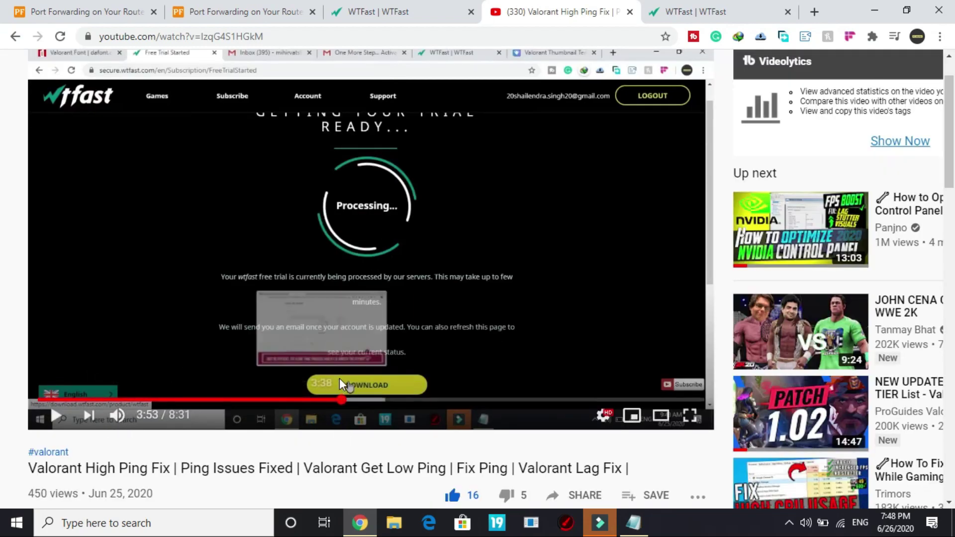
scroll(340, 379, "up", 1)
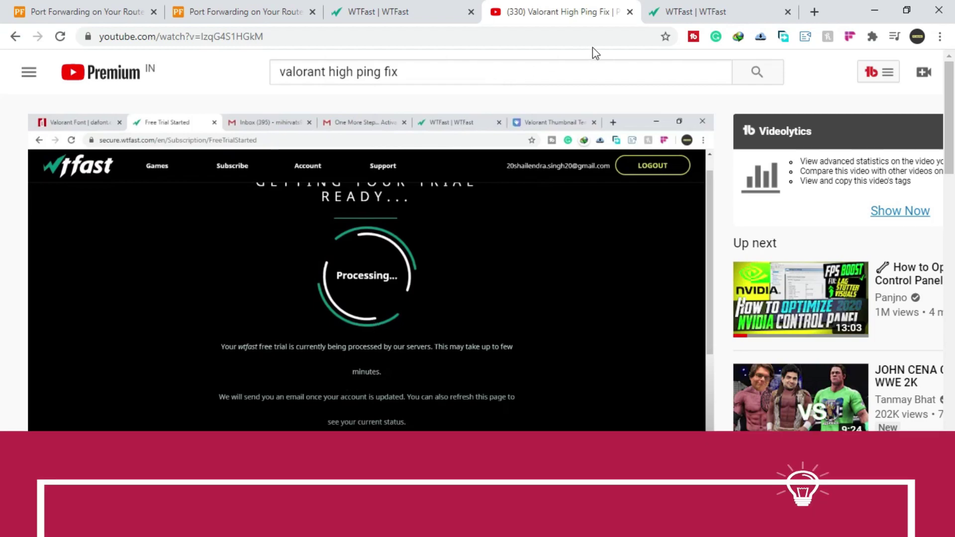
left_click(692, 7)
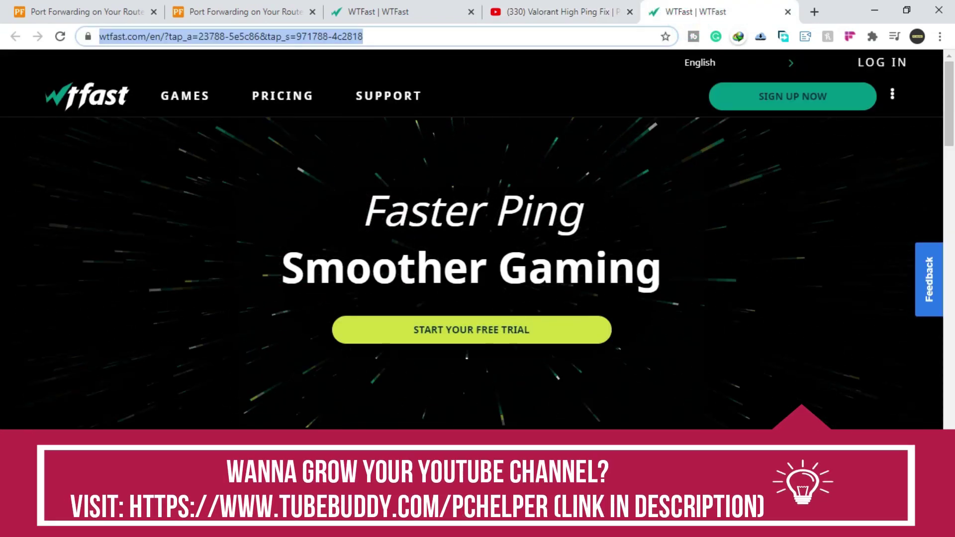